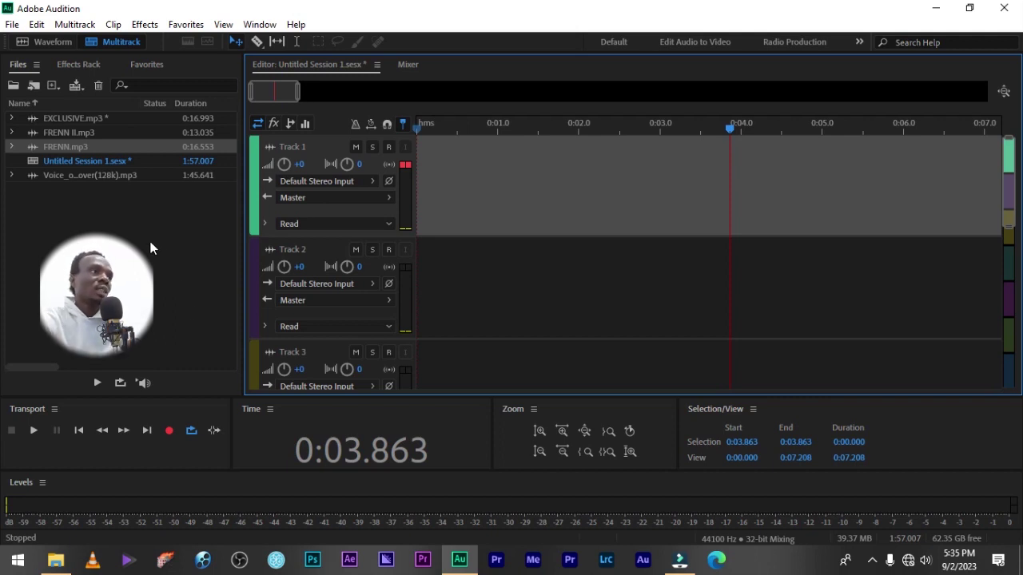
Step: Look over the New menu without creating anything, then switch from the Waveform editor back to Multitrack
click(16, 24)
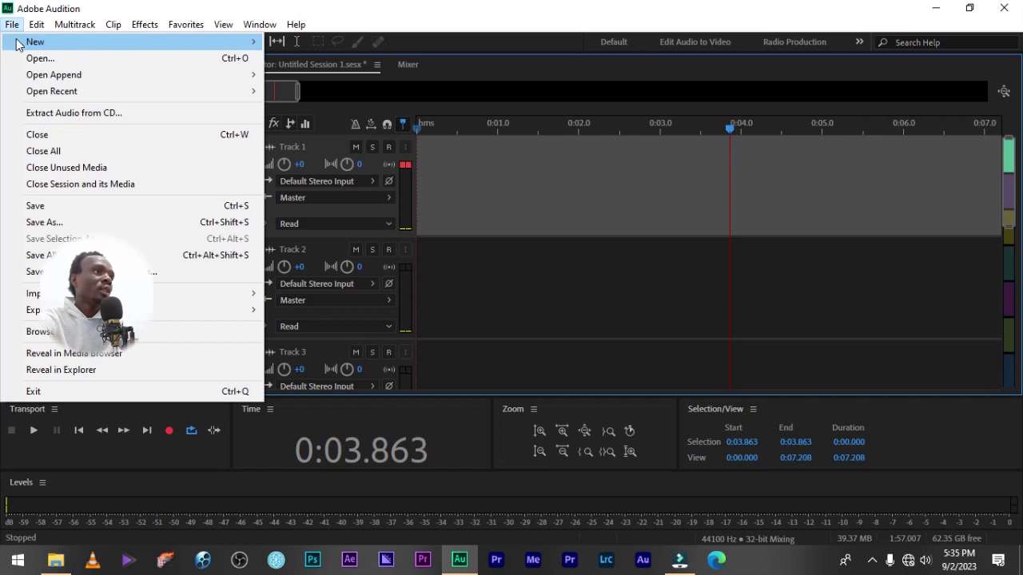
mouse_move(20, 45)
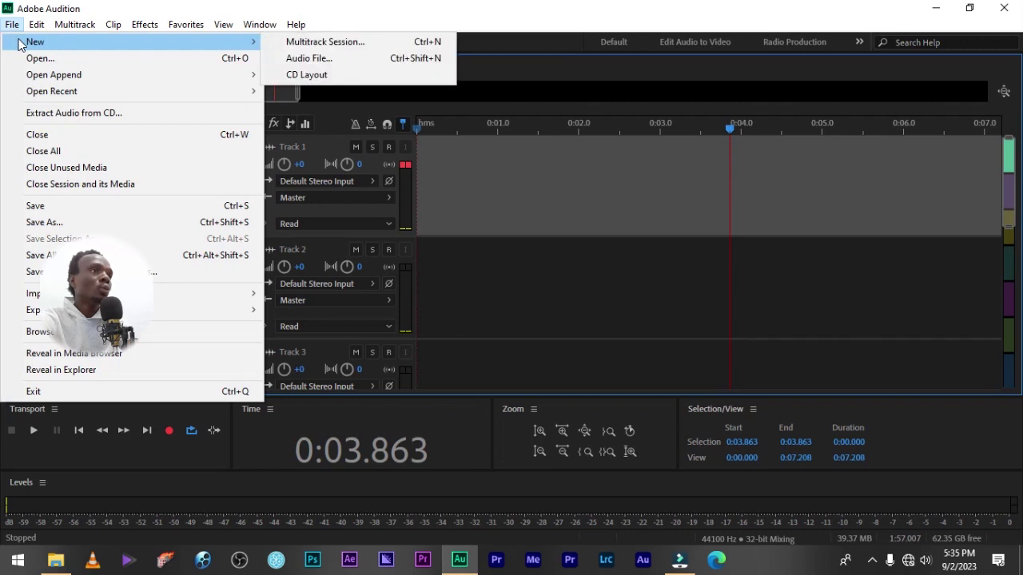
click(375, 45)
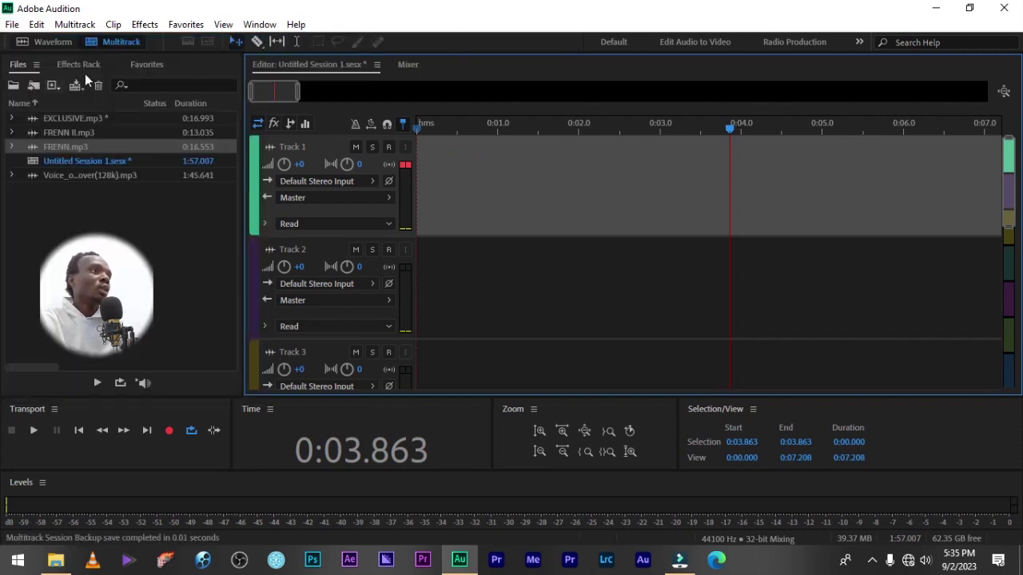
click(48, 42)
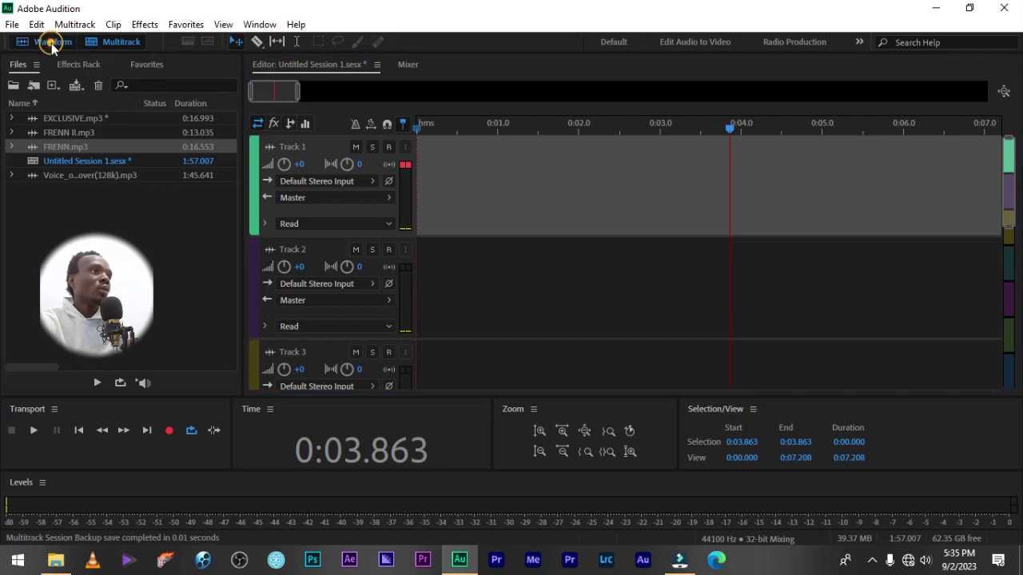
click(116, 42)
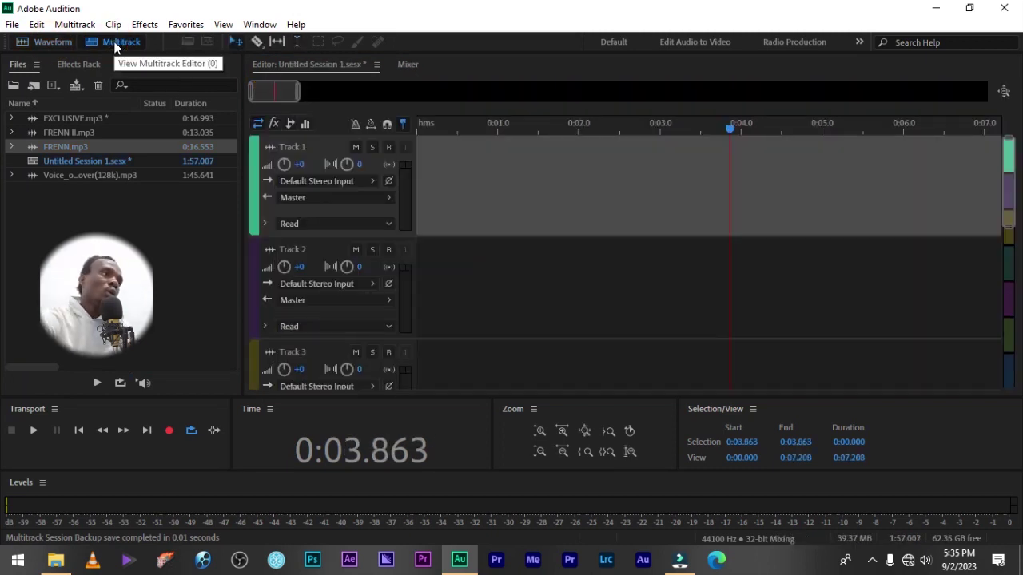
Step: Preview FRENN.mp3 in the waveform editor, then reopen Untitled Session 1
click(112, 234)
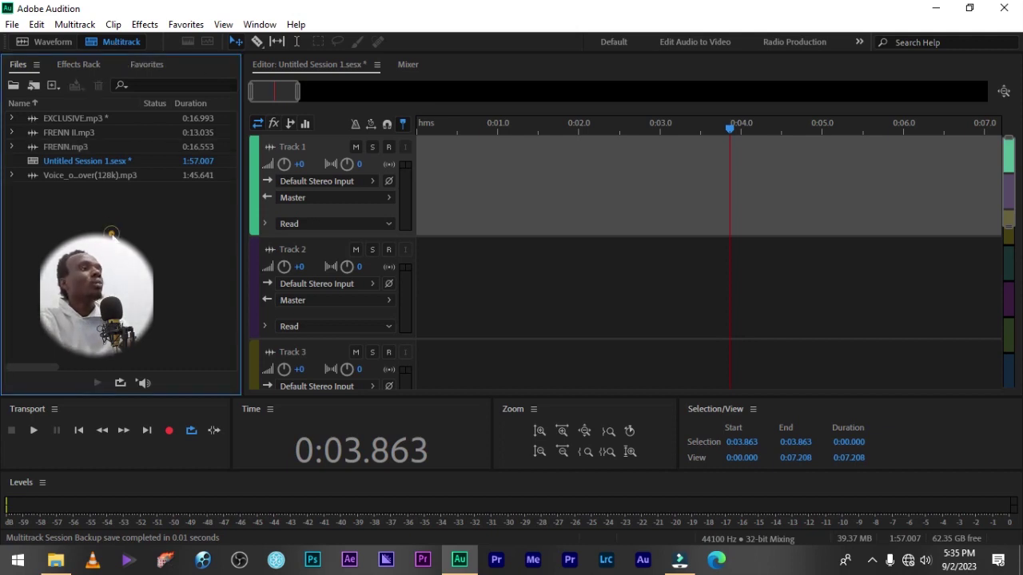
double_click(71, 145)
key(space)
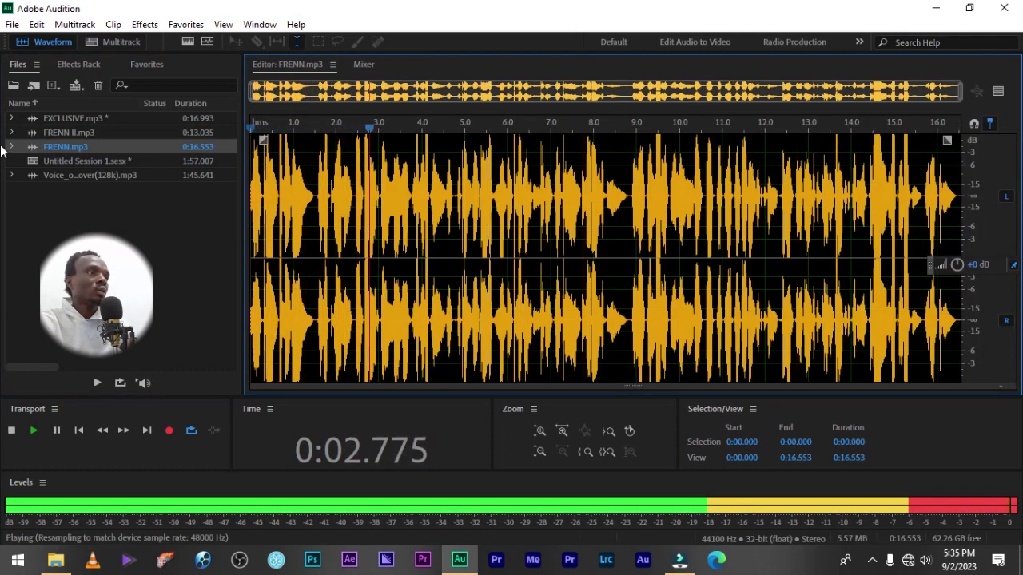
key(space)
double_click(98, 159)
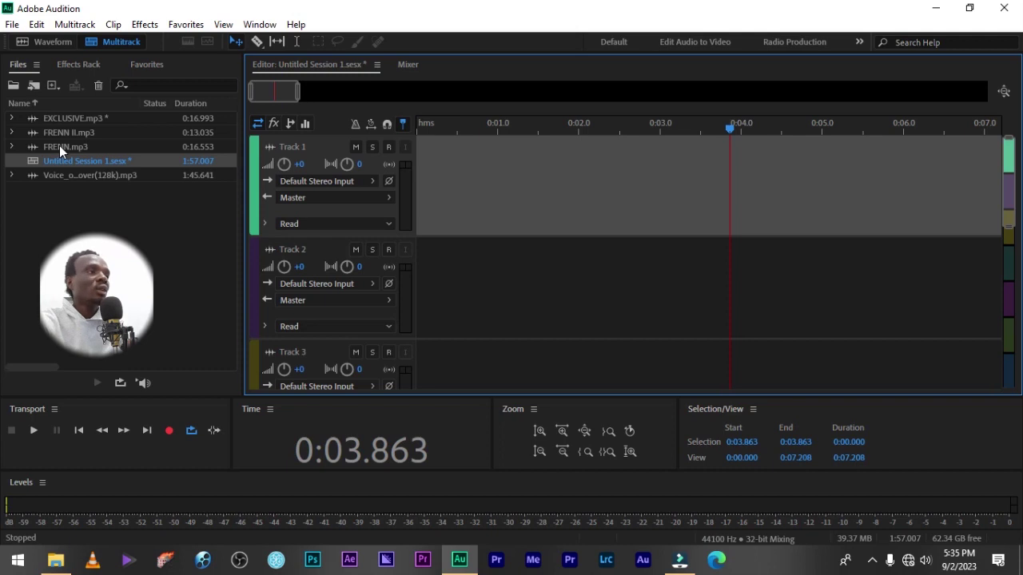
Step: Drop FRENN.mp3 onto Track 1, move it down to Track 2, and play from 0:00
drag(59, 146, 292, 151)
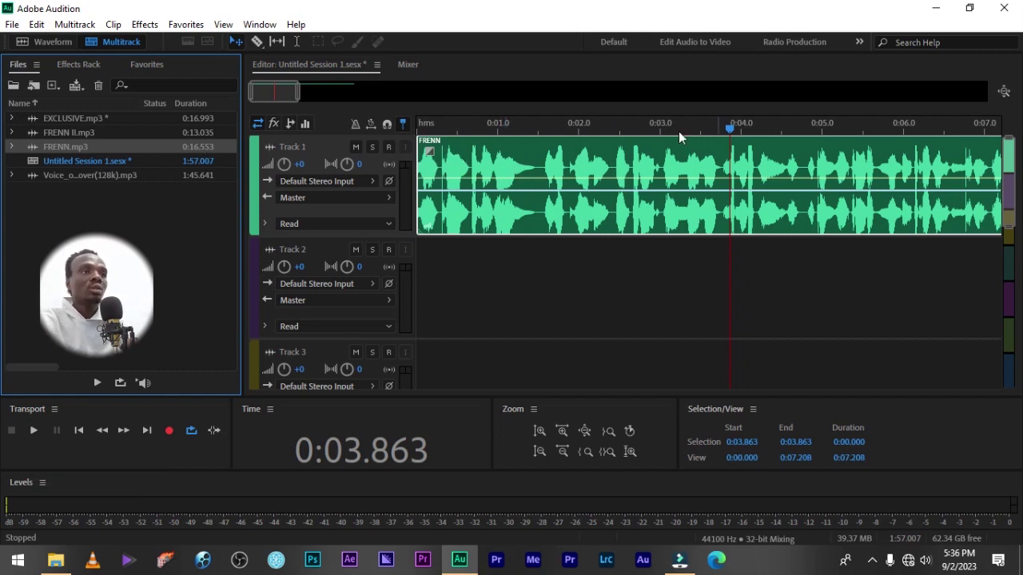
drag(558, 151, 553, 246)
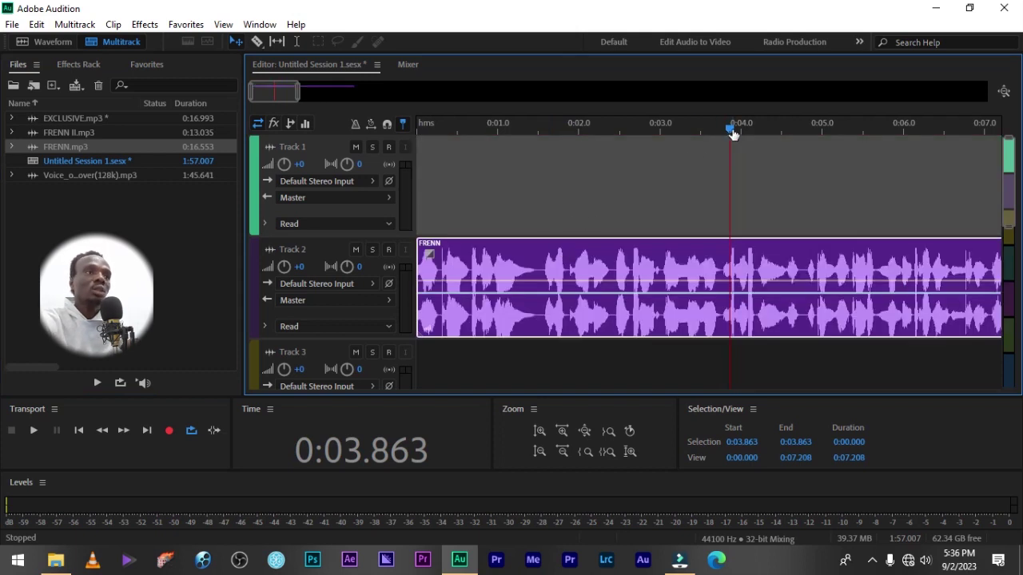
drag(732, 129, 136, 175)
key(space)
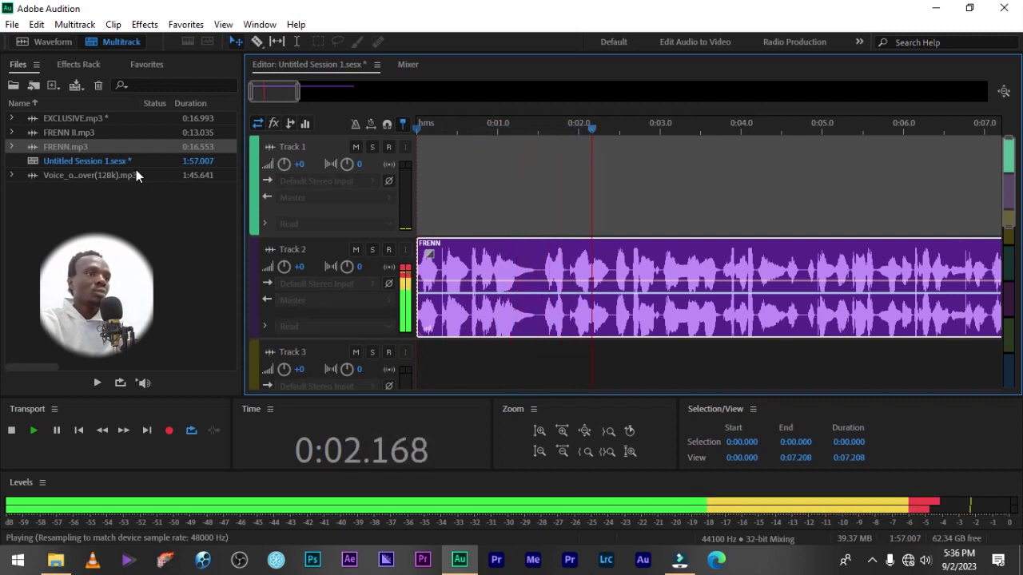
key(space)
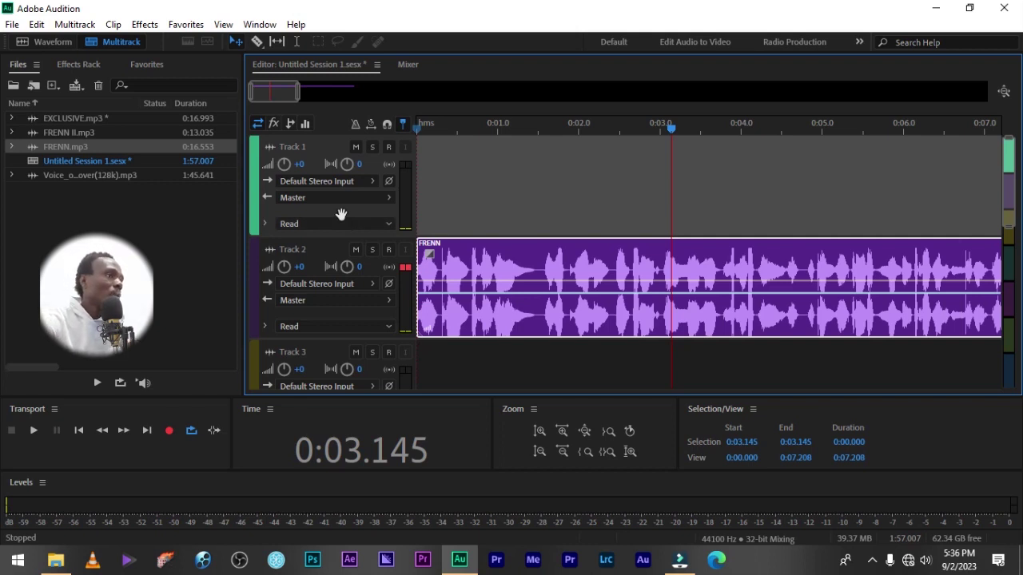
Step: Add the background music file to Track 1 from zero and shrink Tracks 1 and 2
click(77, 177)
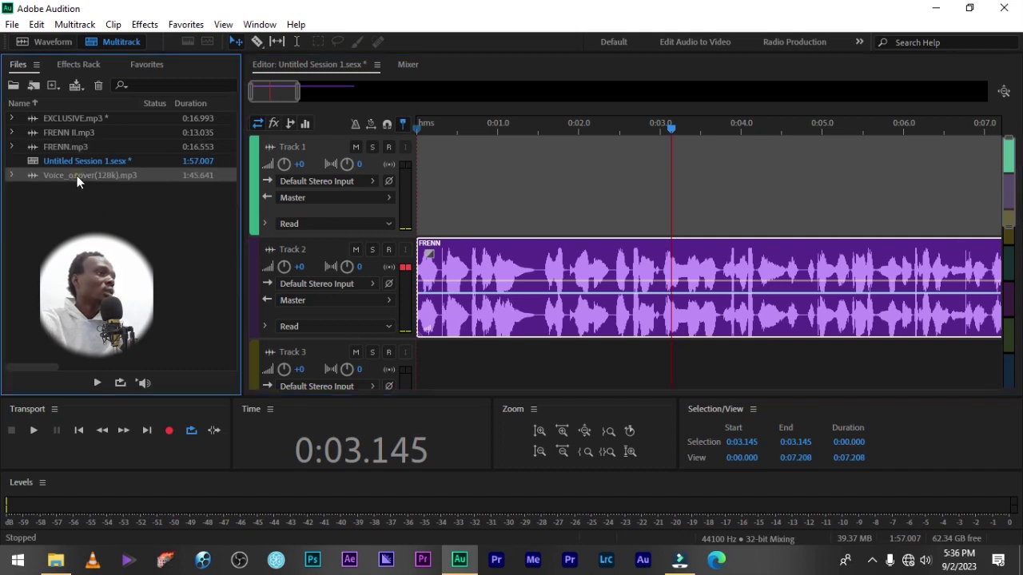
double_click(77, 176)
double_click(76, 161)
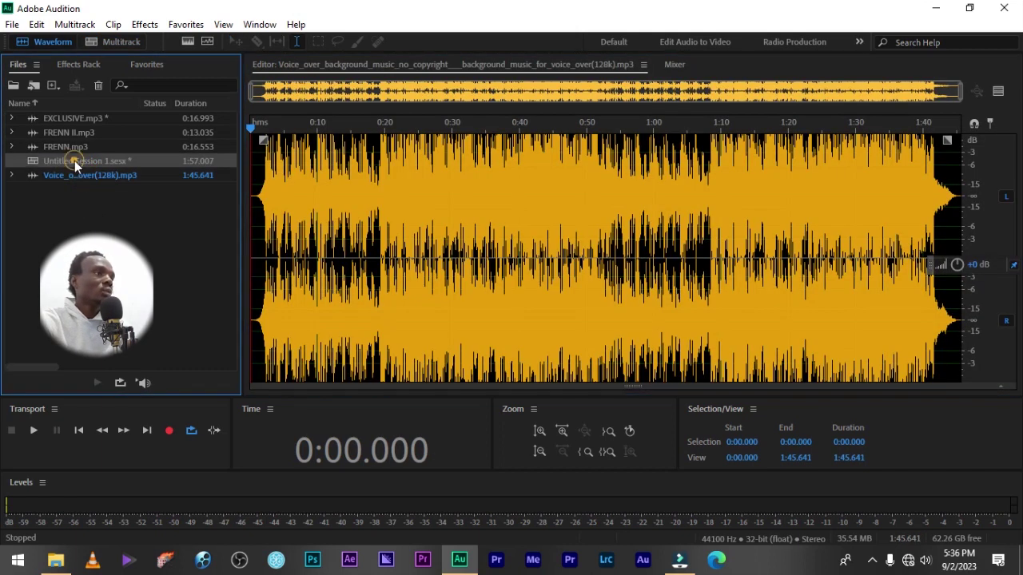
drag(63, 176, 358, 176)
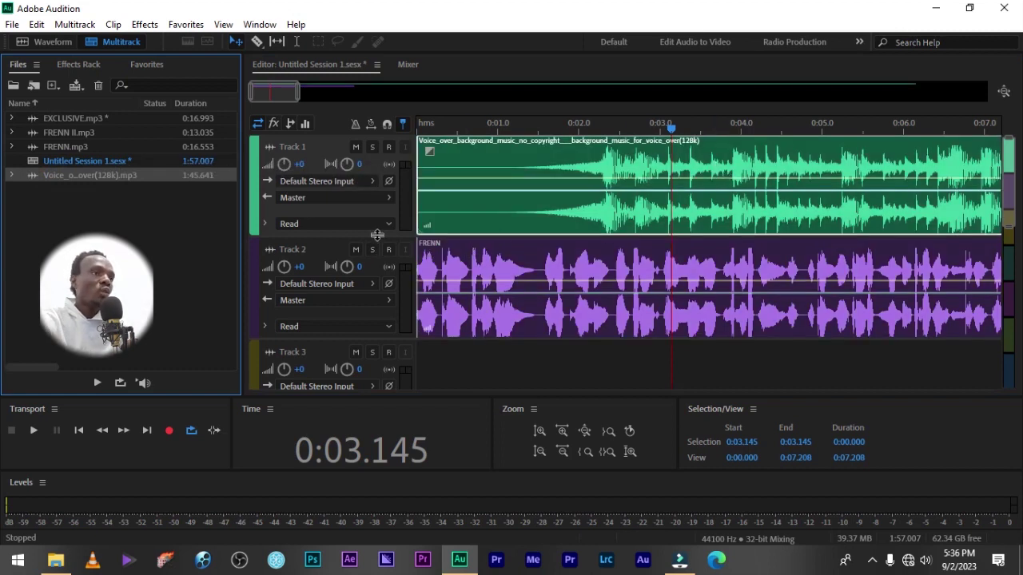
drag(376, 235, 380, 199)
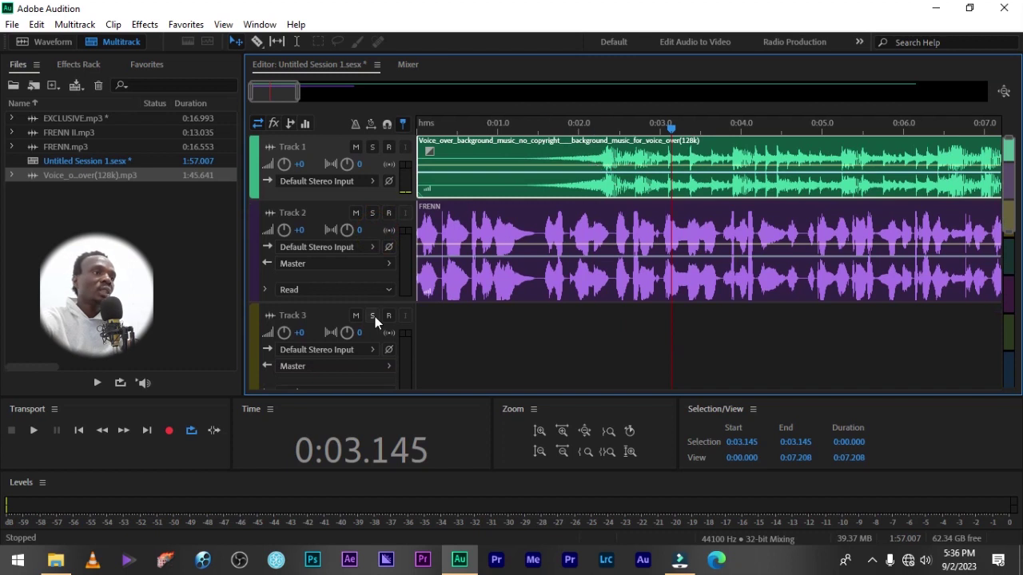
drag(381, 302, 382, 272)
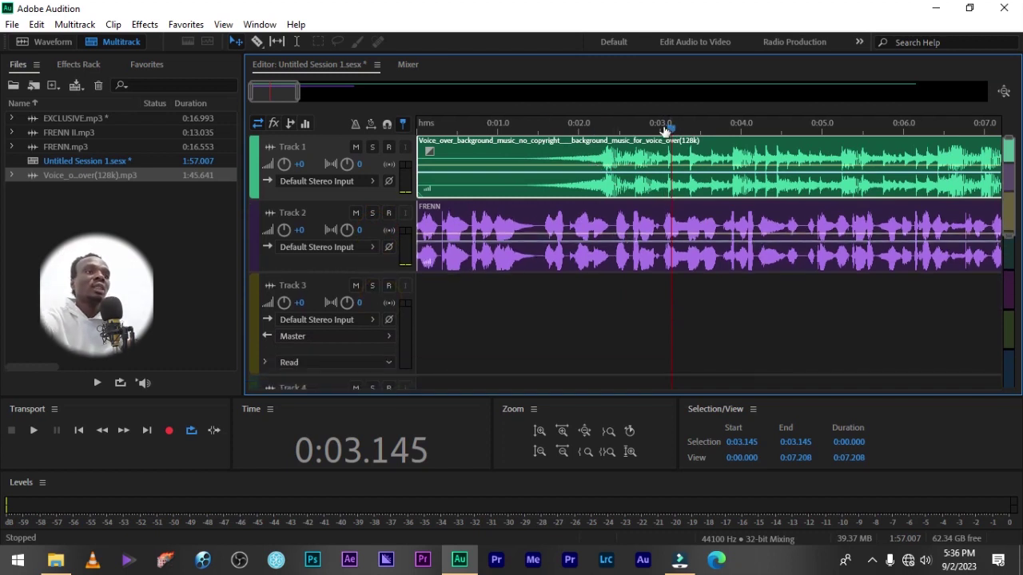
Step: Zoom out to about 22 seconds, move FRENN to near 9.5 s, and keep the music at 0:00
double_click(662, 121)
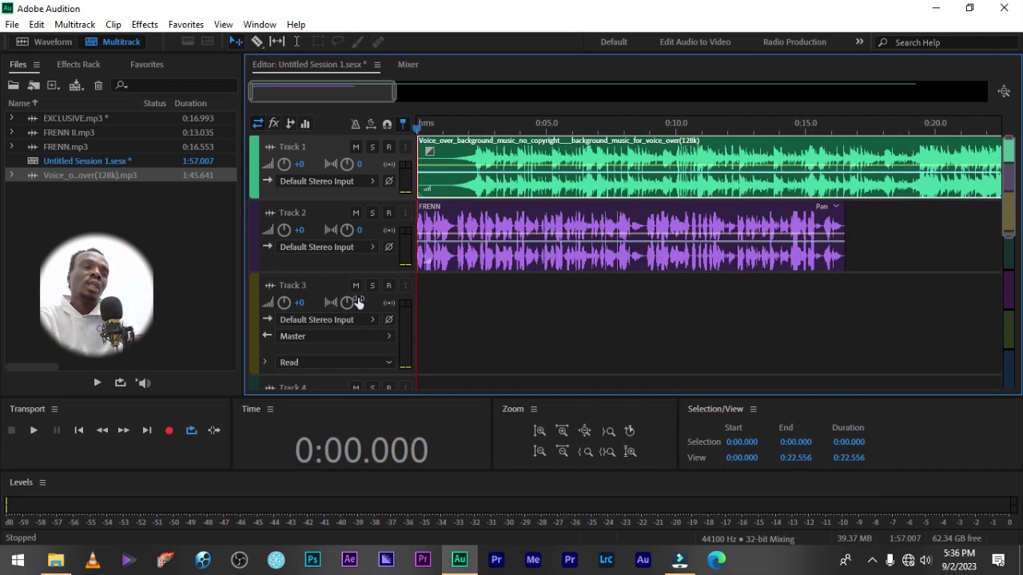
drag(505, 226, 711, 224)
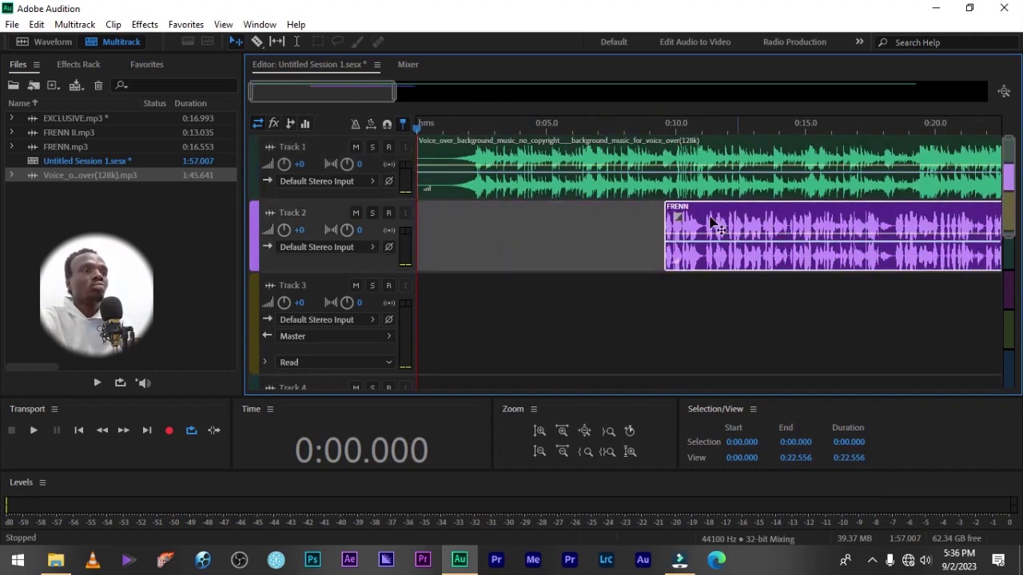
drag(467, 152, 473, 157)
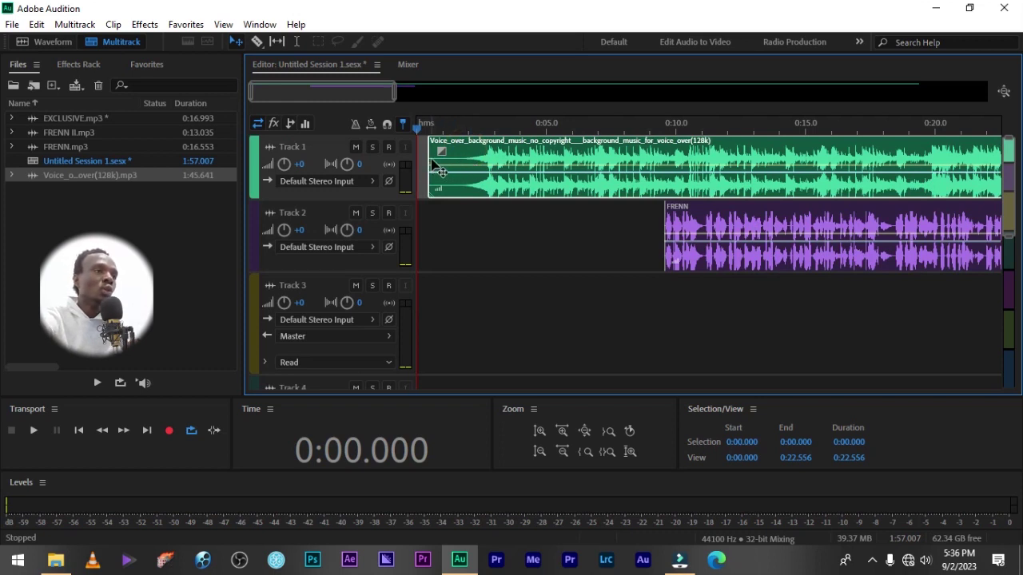
drag(428, 158, 479, 154)
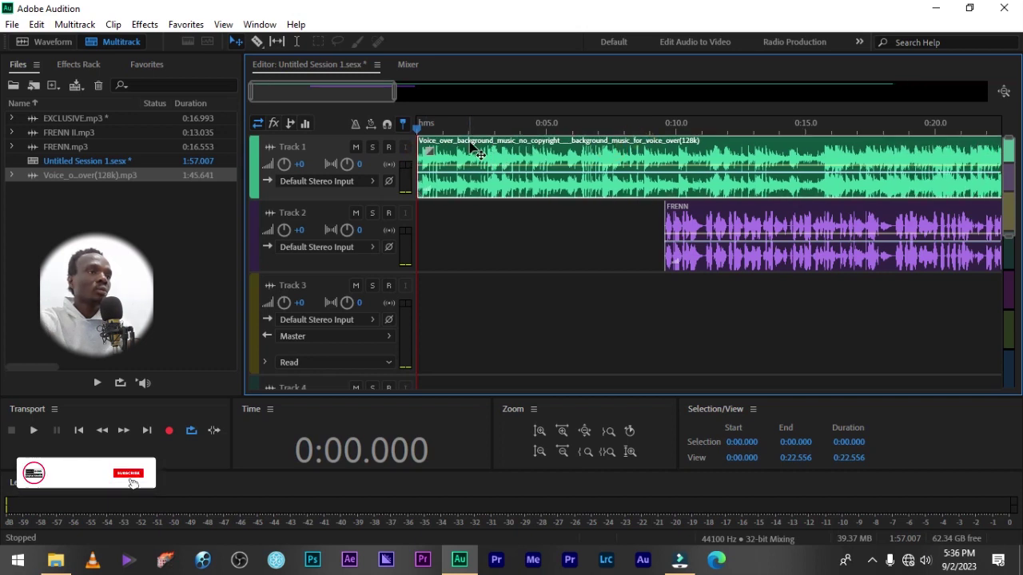
key(space)
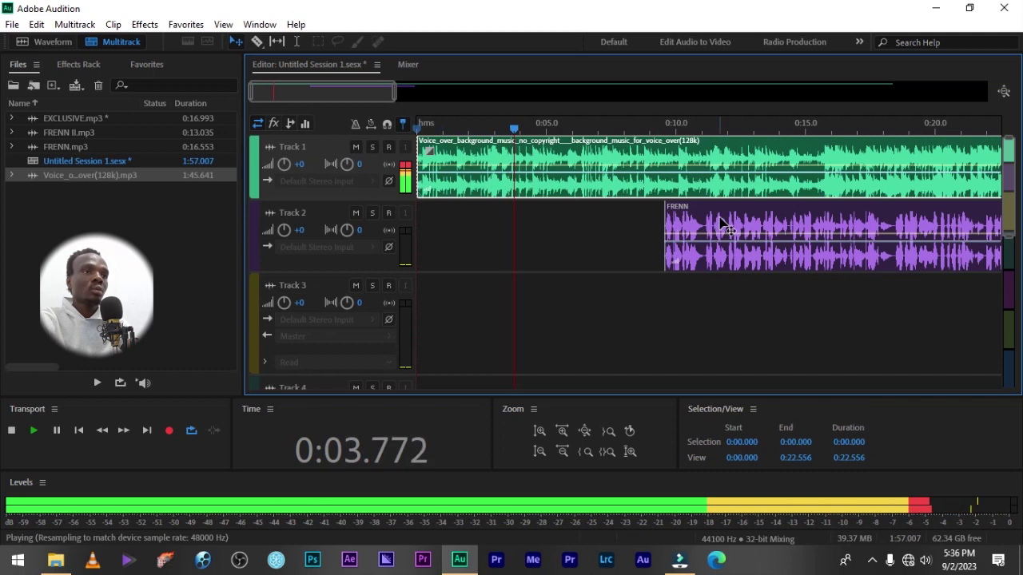
key(space)
Step: Push the FRENN clip later to about 21 seconds and play from around 15 seconds to check
drag(723, 226, 876, 224)
scroll(848, 124, down, 5)
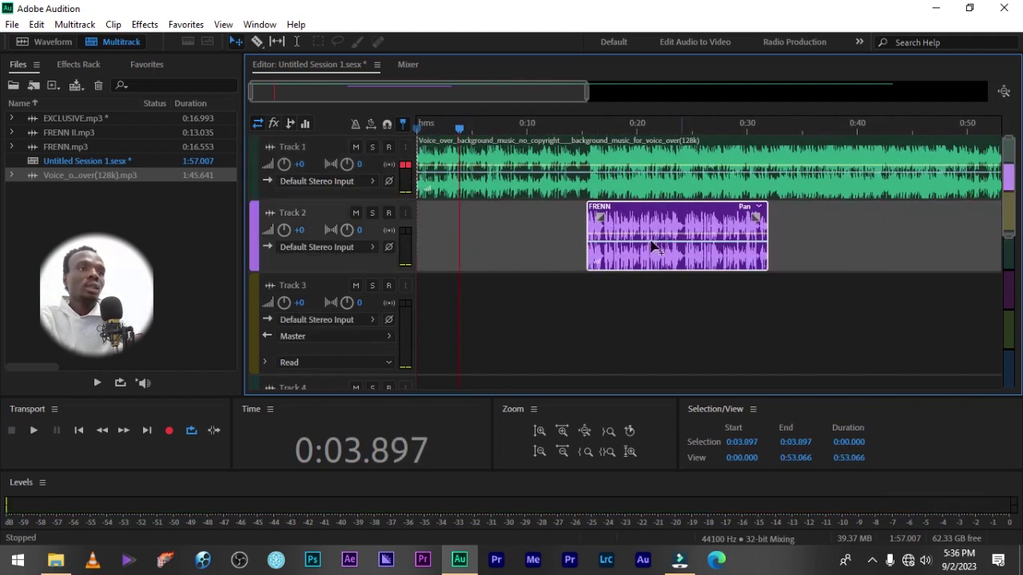
drag(651, 225, 717, 224)
click(585, 130)
key(space)
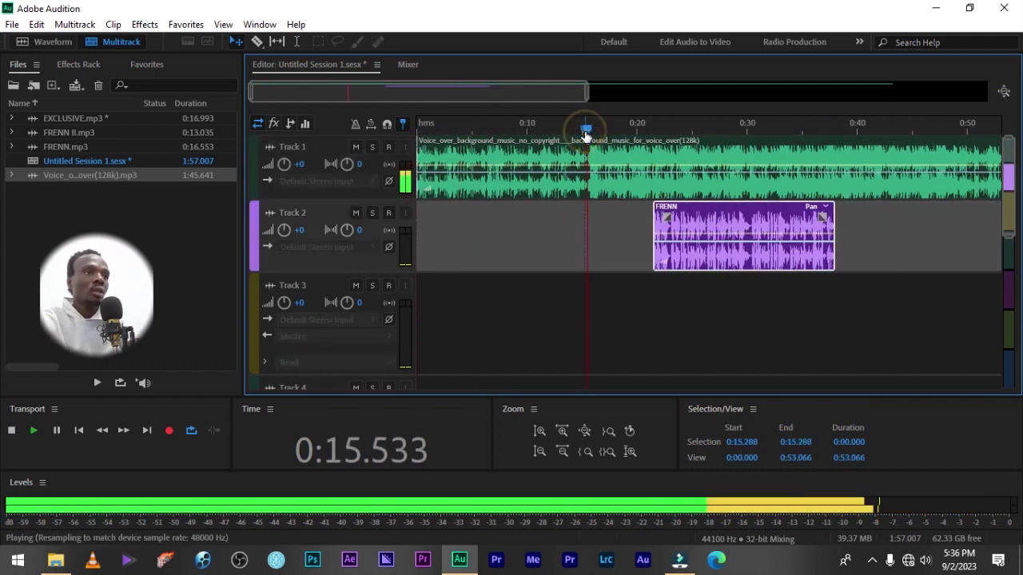
key(space)
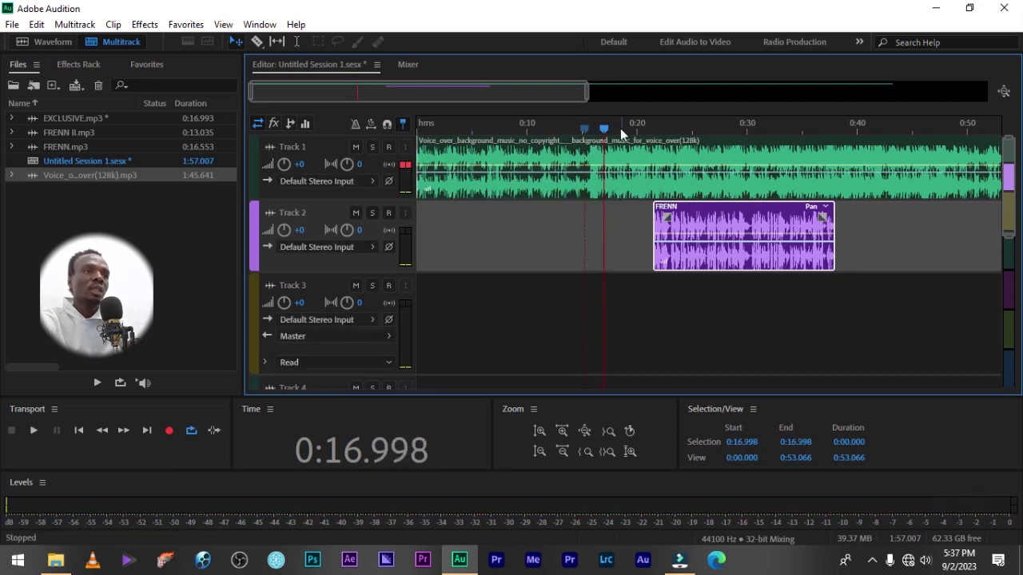
Step: Split the music clip at 0:15.5, delete the opening piece, and move the remainder to 0:00
drag(604, 131, 587, 130)
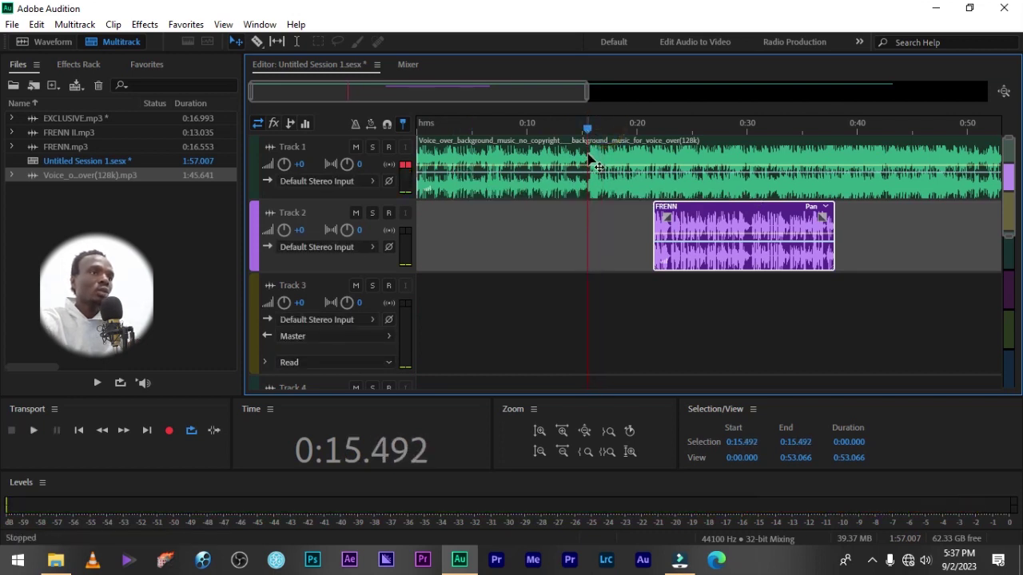
click(589, 158)
key(ctrl+k)
click(537, 155)
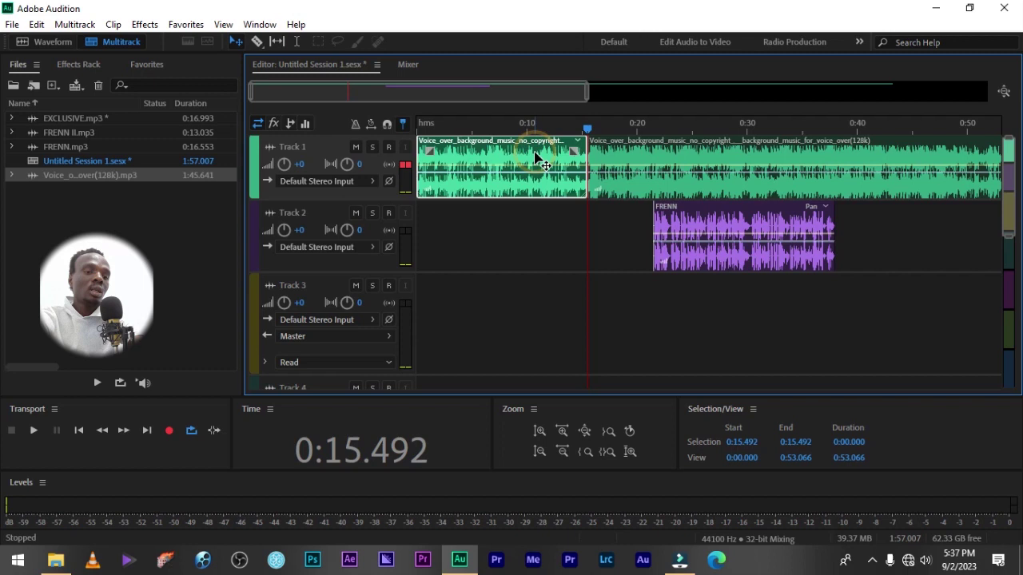
key(Delete)
drag(591, 155, 423, 155)
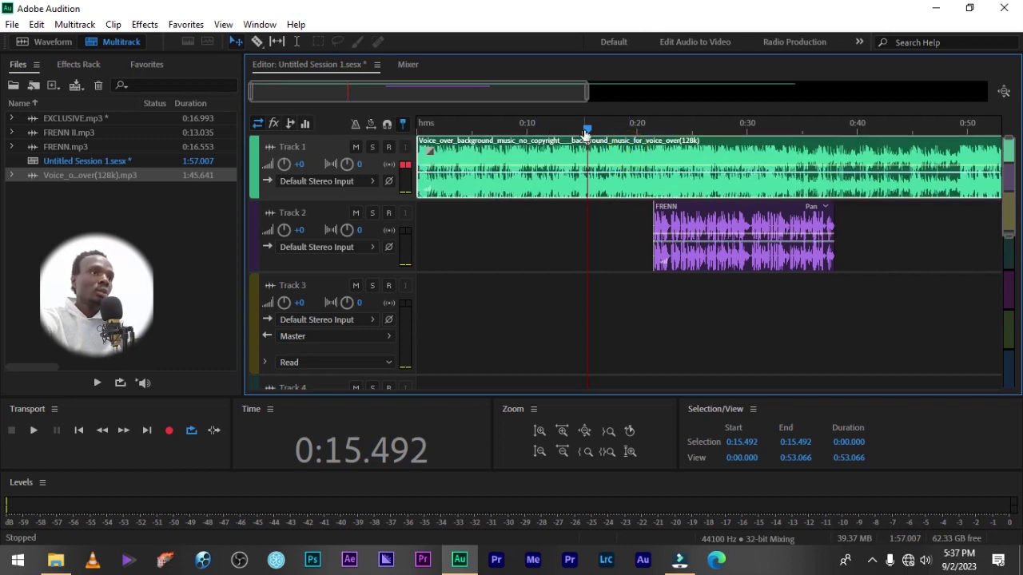
Step: Give the music a short fade-in at its start and play from the beginning to hear it
key(Home)
key(=)
key(=)
key(space)
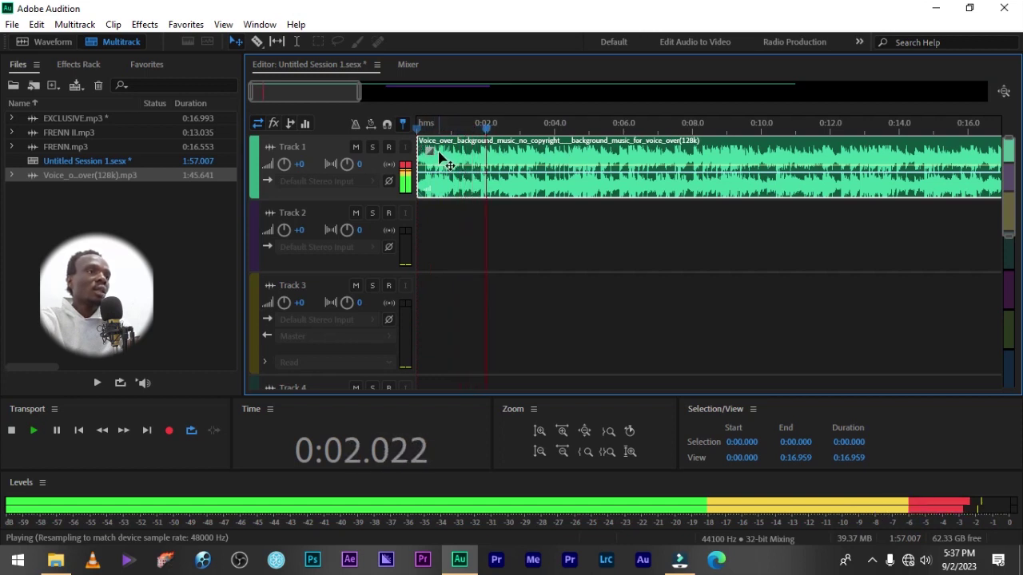
key(space)
drag(430, 151, 301, 149)
key(space)
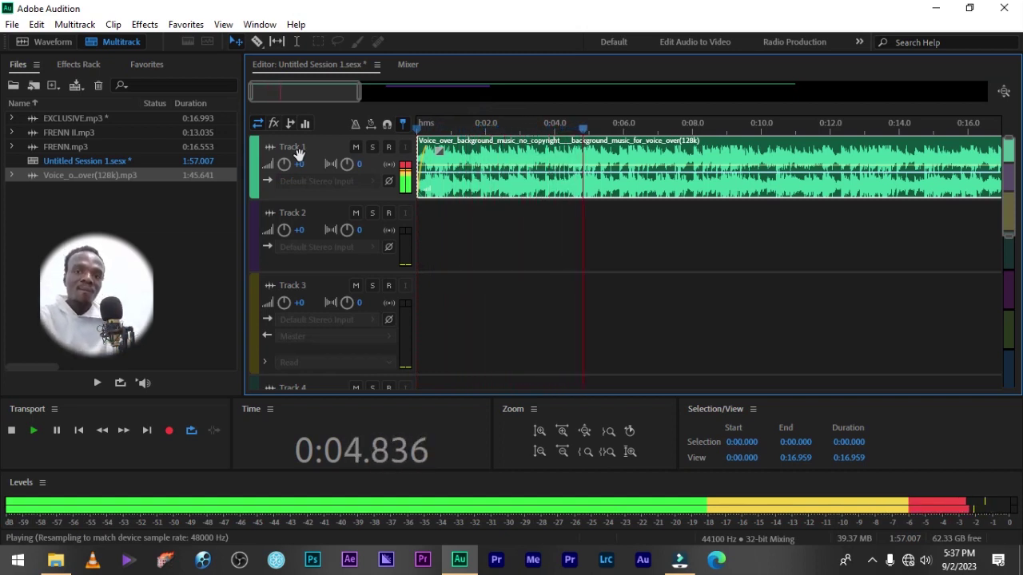
Step: Zoom out and move the FRENN clip earlier to about 0:05
key(space)
key(minus)
key(minus)
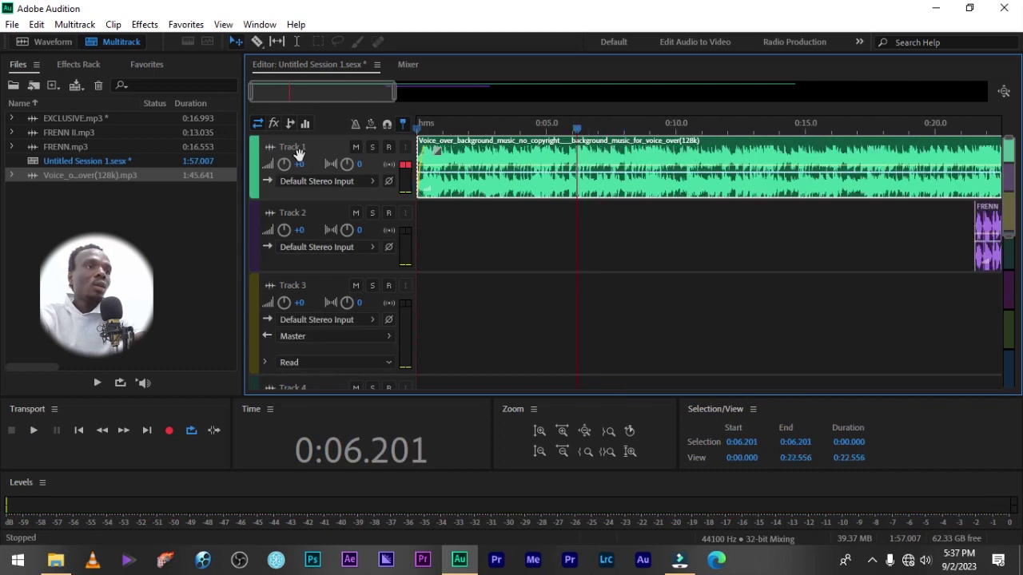
drag(716, 252, 535, 253)
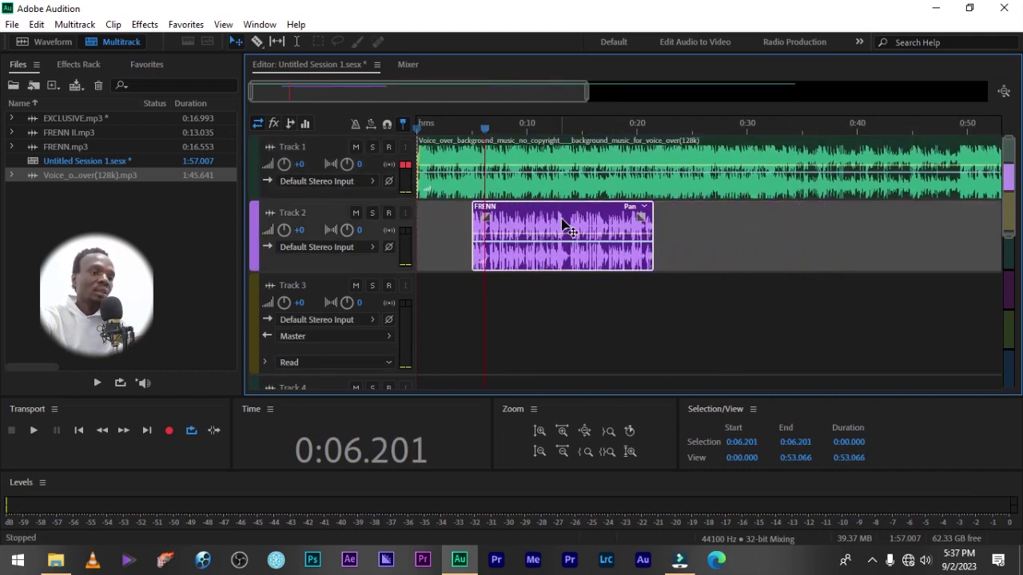
key(equal)
key(equal)
key(equal)
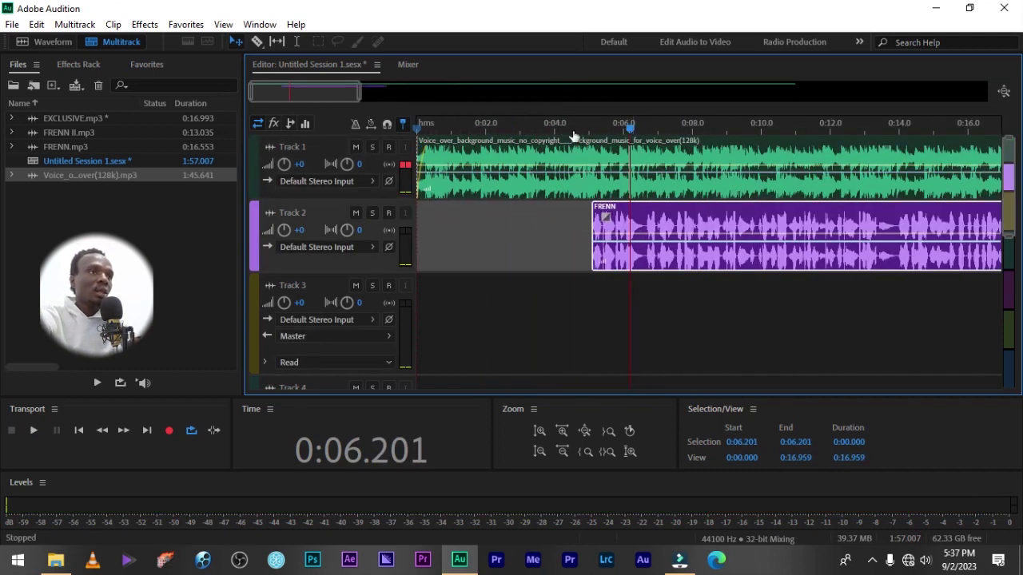
key(Home)
Step: Fine-tune the FRENN start to about 0:05.7, previewing playback from 0:03.300
drag(660, 221, 673, 221)
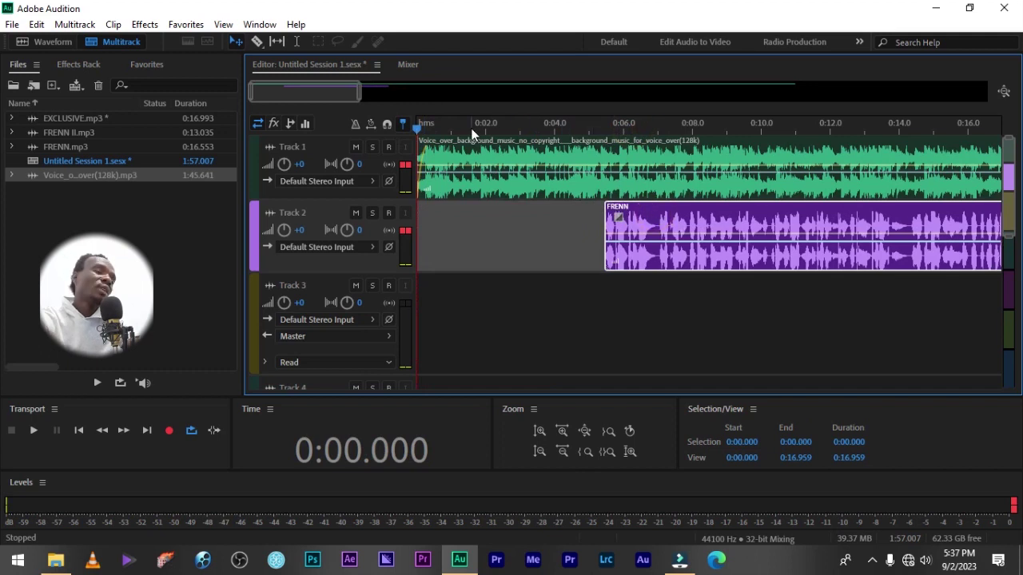
click(530, 130)
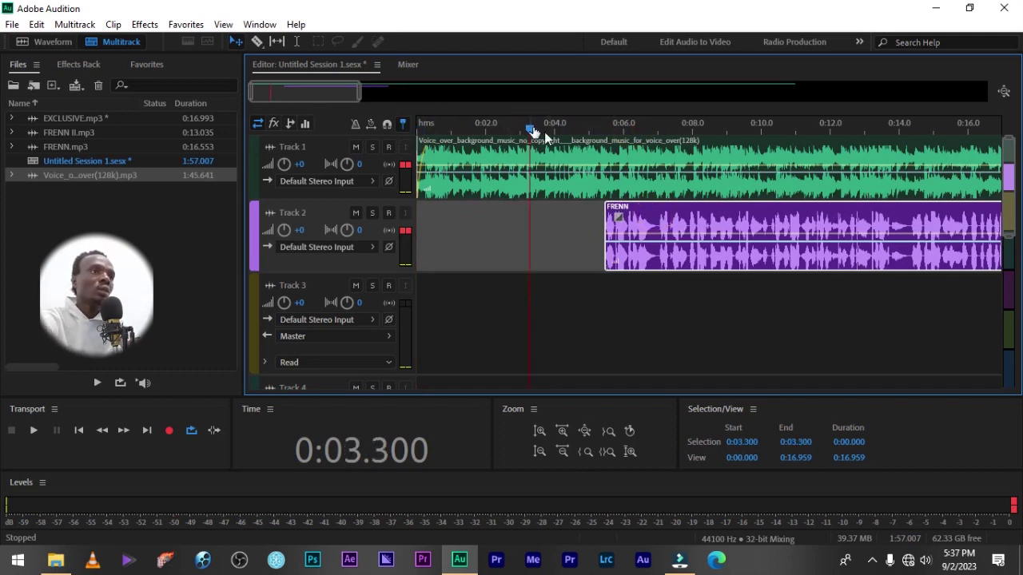
key(space)
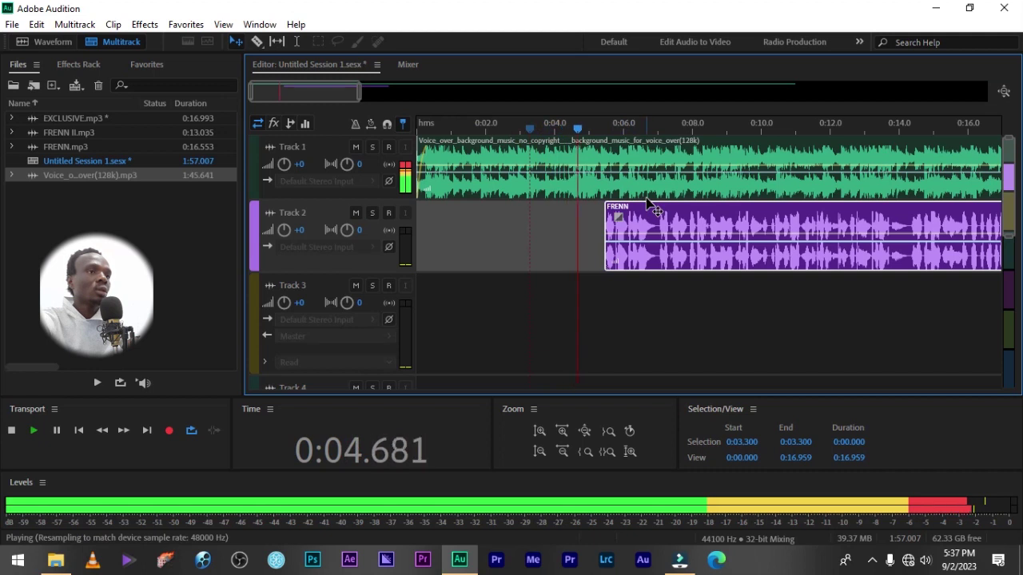
key(space)
mouse_move(660, 217)
mouse_down()
mouse_move(678, 219)
mouse_move(651, 218)
mouse_move(665, 218)
mouse_up()
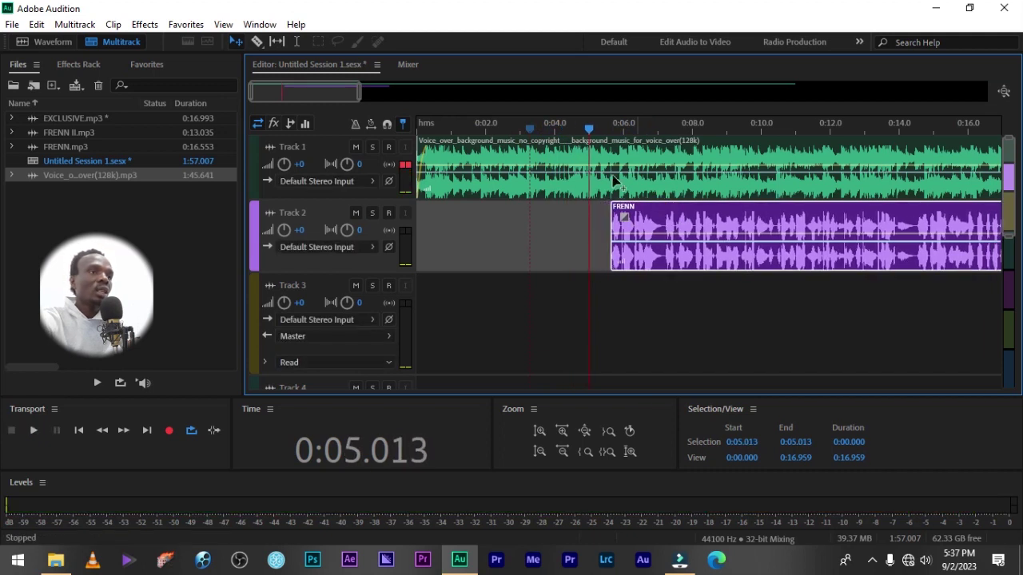
Step: Expand Track 1 and add a volume envelope dip on the music to -16.6 dB
double_click(404, 199)
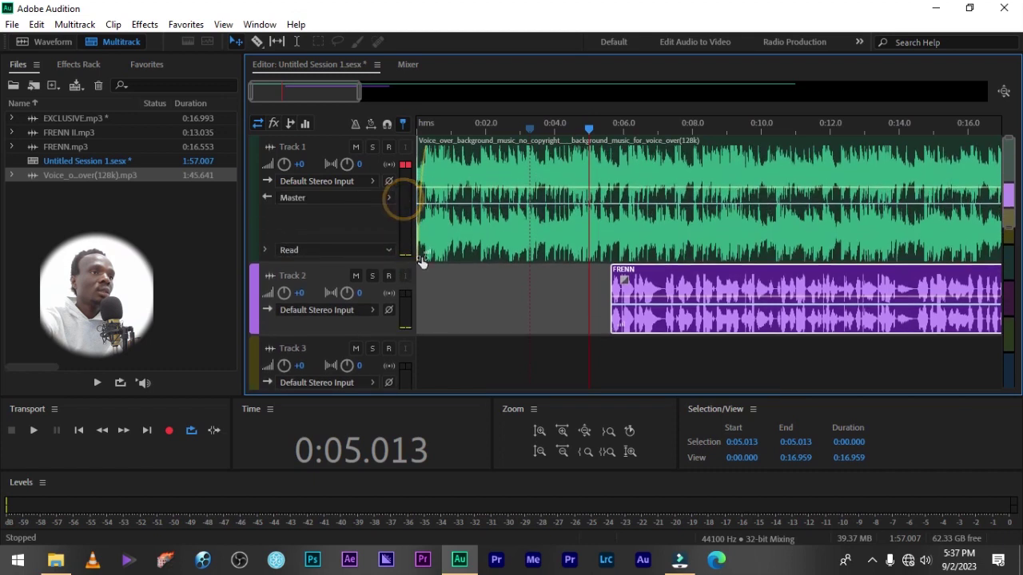
click(587, 194)
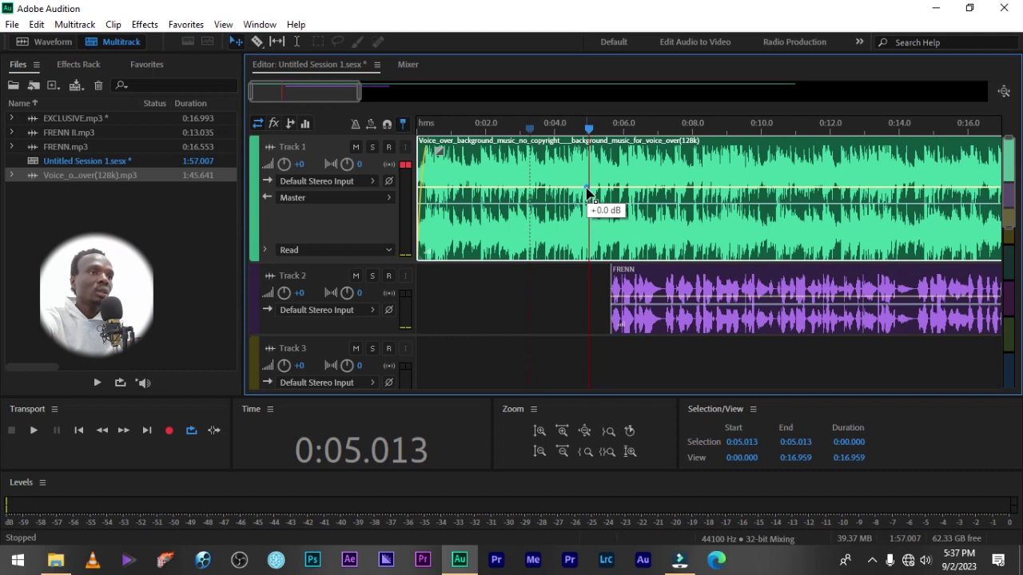
drag(673, 286, 703, 272)
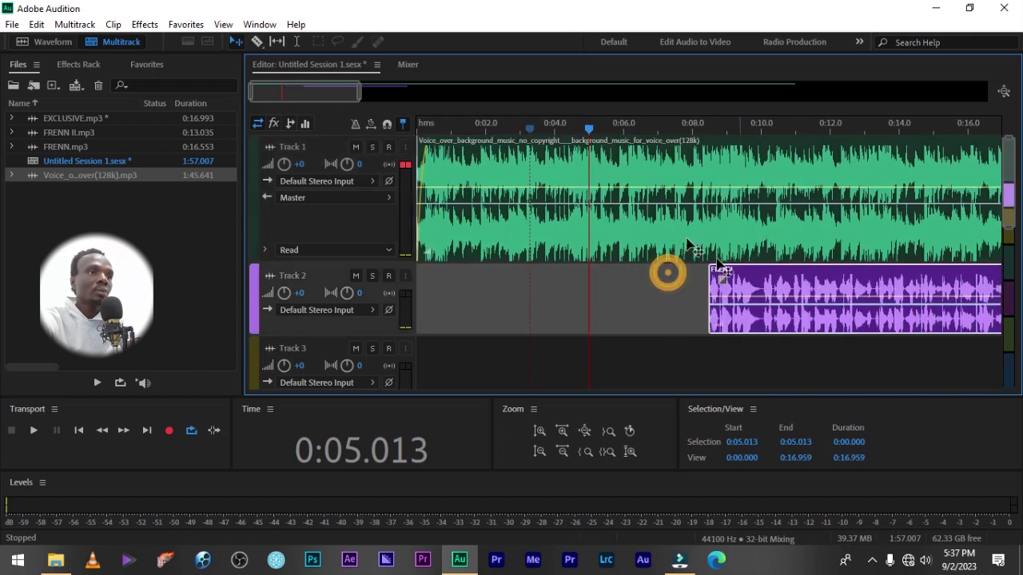
click(592, 196)
drag(605, 191, 610, 230)
drag(779, 288, 681, 285)
Step: Shrink Tracks 1 and 2 again and nudge the FRENN clip slightly earlier
drag(366, 265, 366, 221)
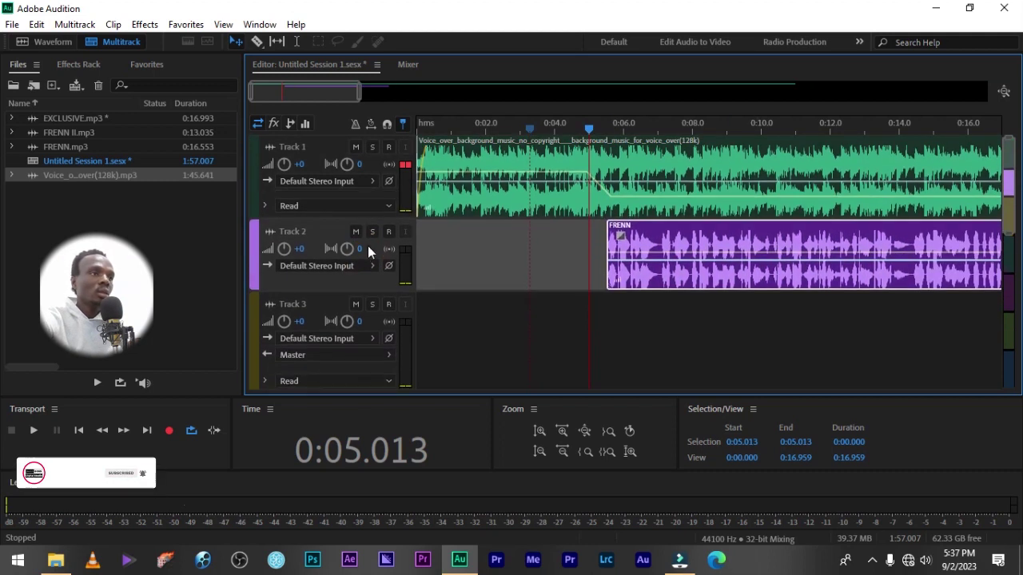
drag(377, 290, 377, 278)
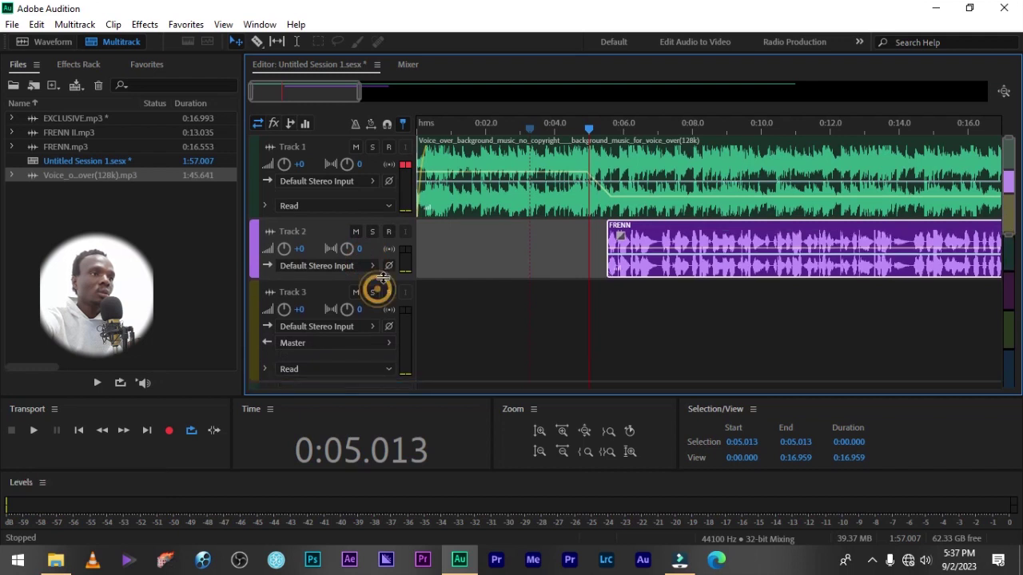
drag(671, 248, 614, 230)
click(614, 200)
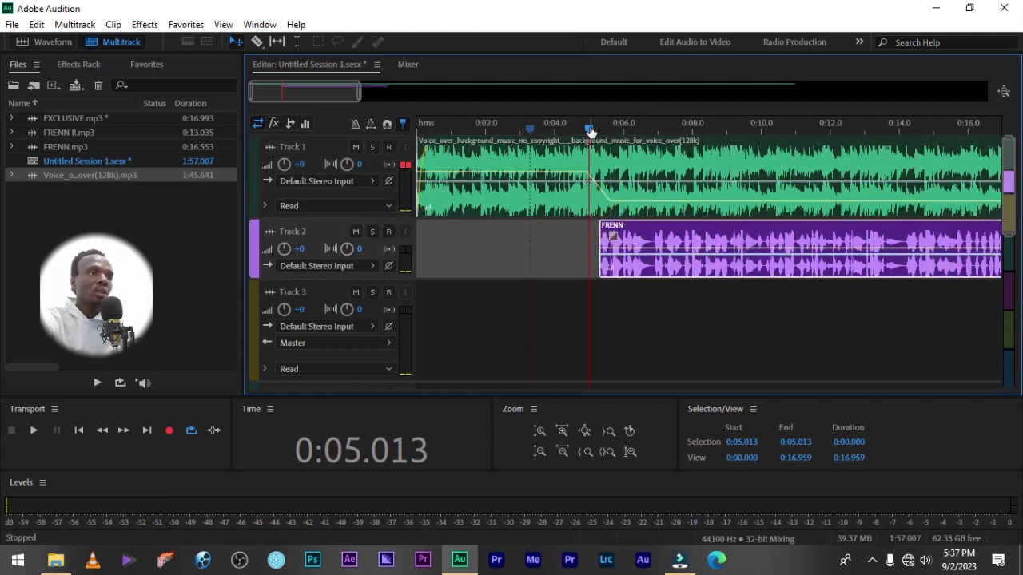
drag(589, 129, 120, 128)
key(space)
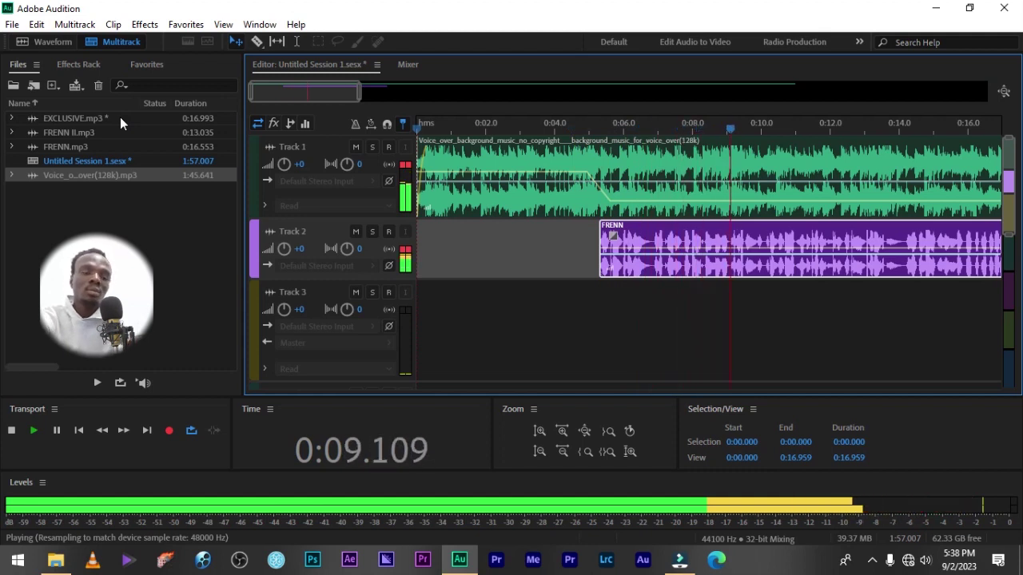
key(minus)
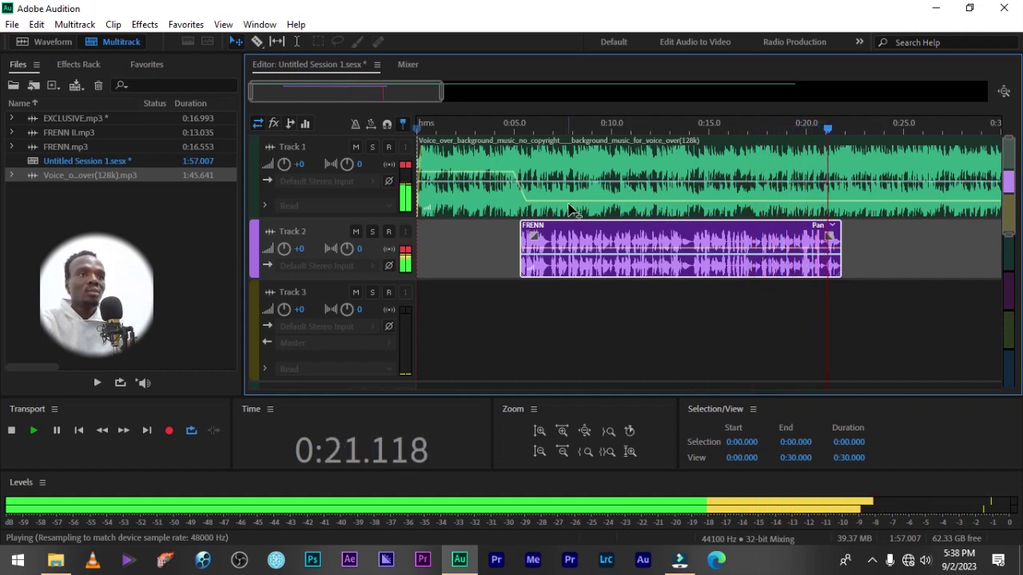
Step: Stop playback and drag the Track 1 duck keyframe up to about -18.3 dB
key(space)
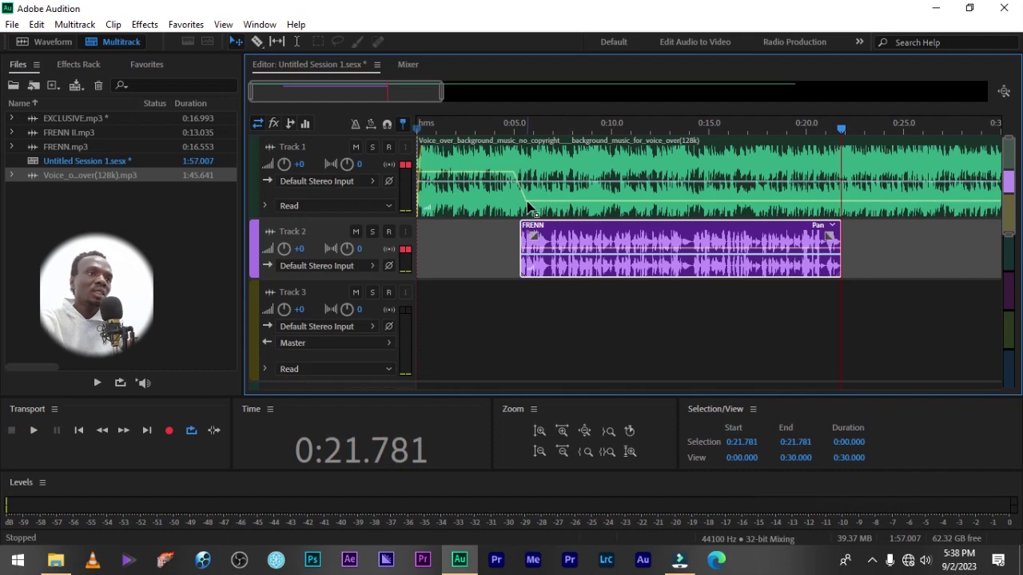
click(527, 206)
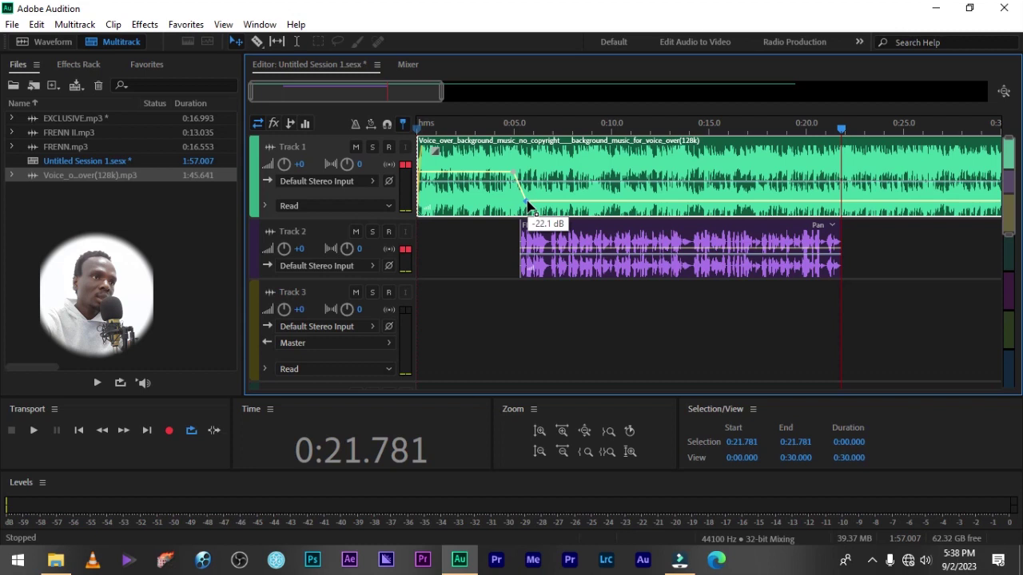
drag(527, 206, 528, 206)
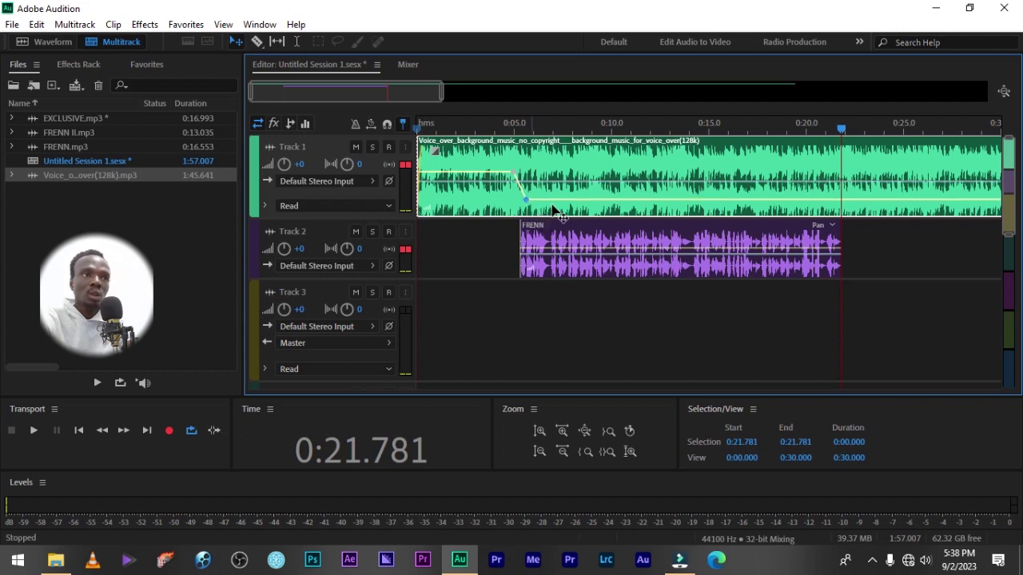
Step: Add a volume point after the voice returning the music to +0.0 dB, previewing from 0:19.871
drag(883, 120, 745, 214)
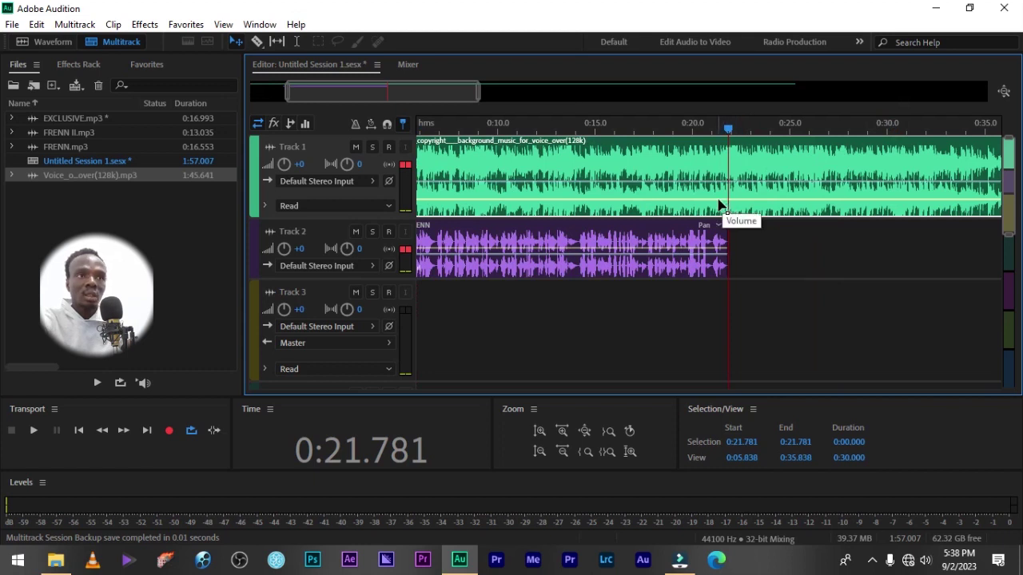
drag(742, 197, 737, 173)
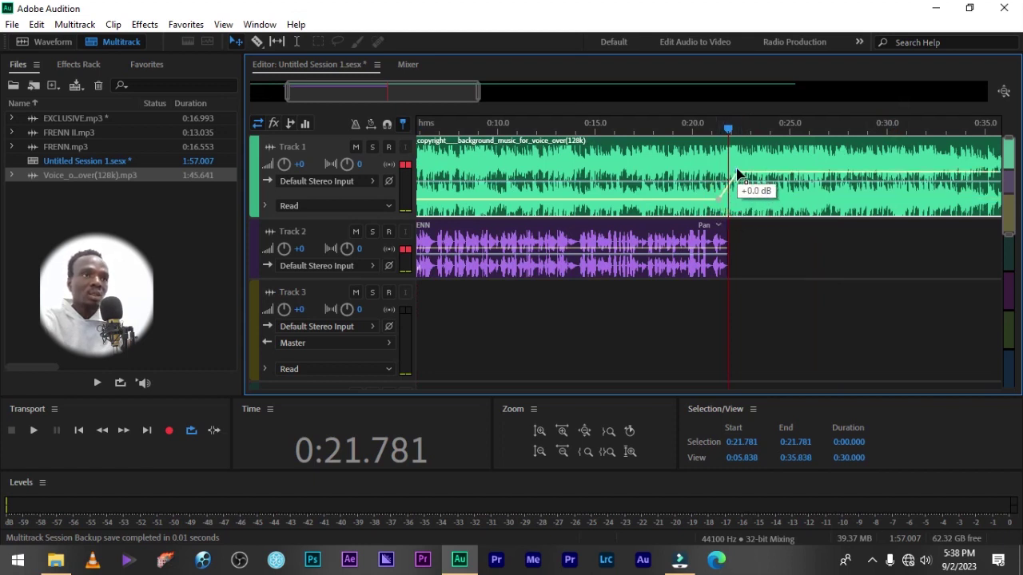
scroll(753, 126, up, 3)
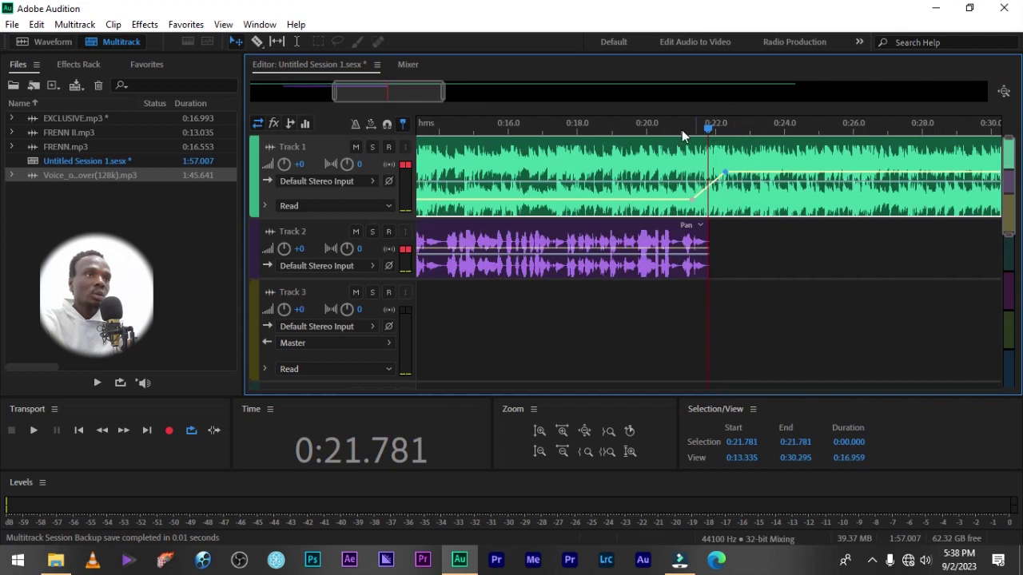
click(642, 125)
key(space)
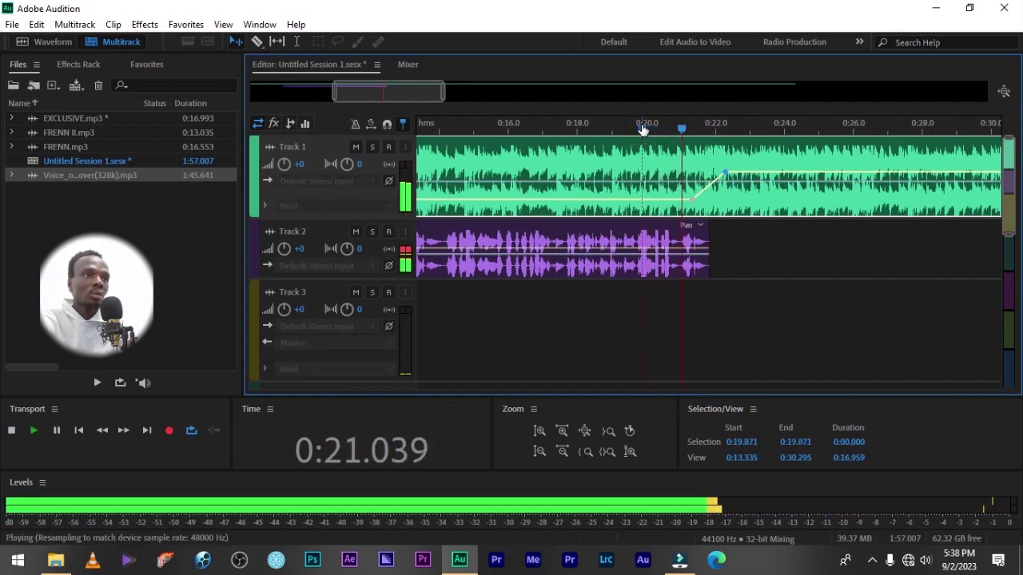
key(space)
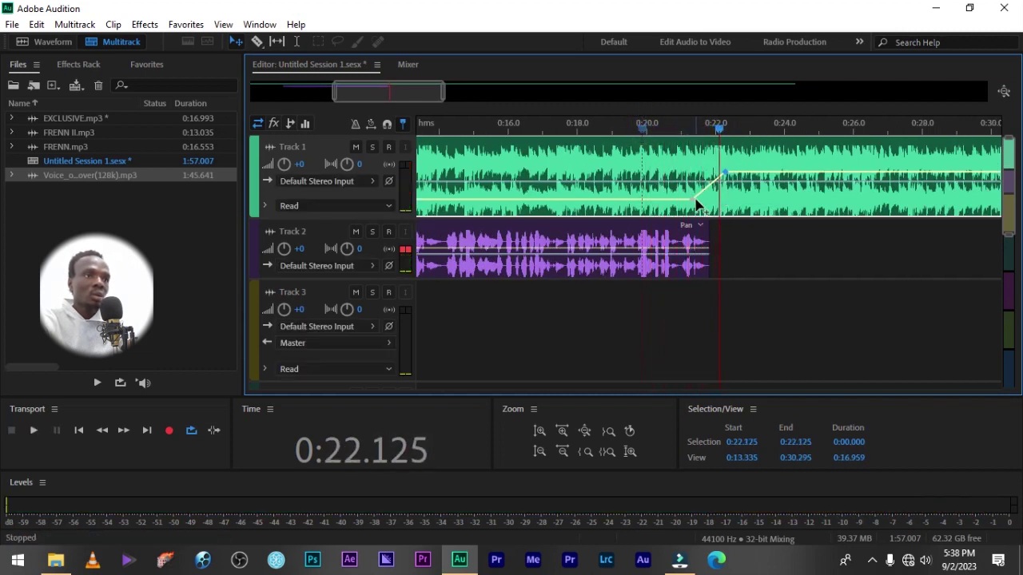
Step: Check the envelope's low point and replay the volume rise from 0:19.850
click(693, 200)
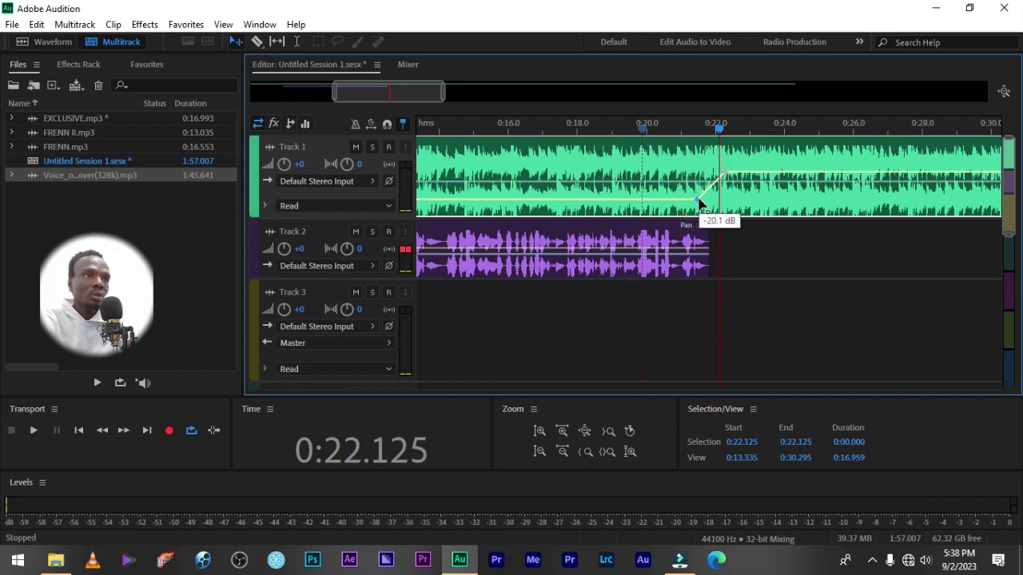
click(641, 134)
key(space)
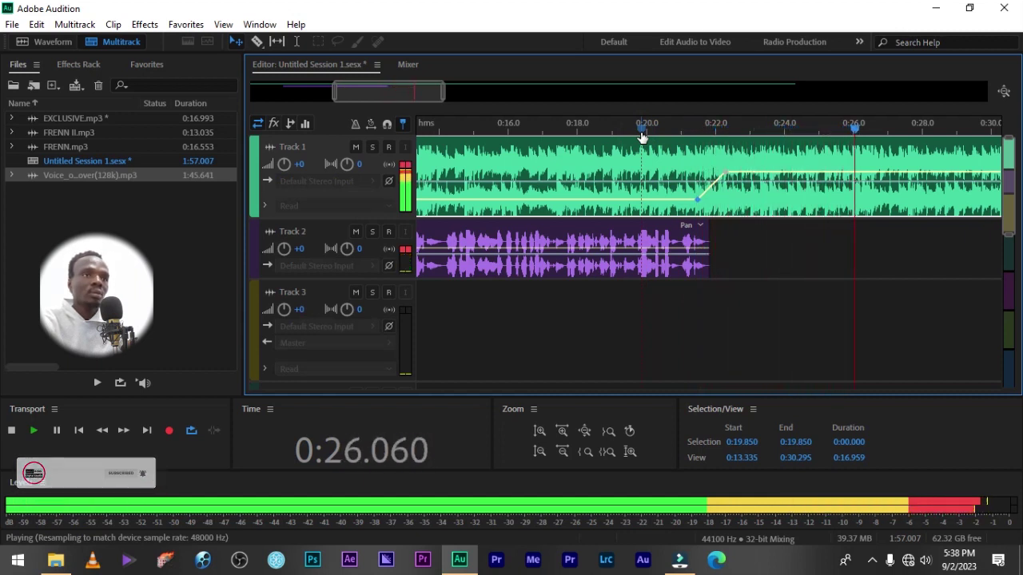
Step: Delete the Track 1 music after the playhead at 0:27.173
key(space)
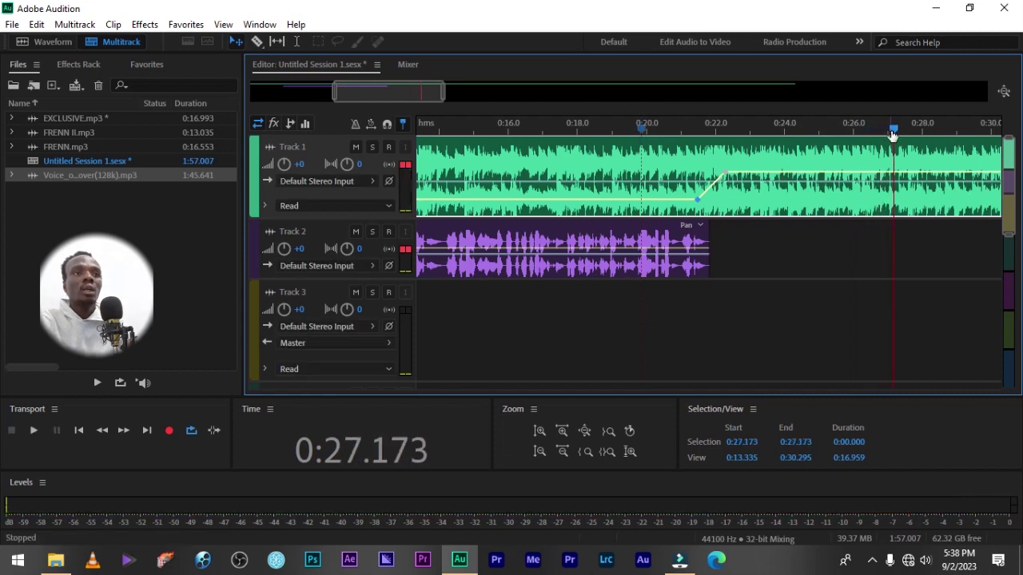
click(898, 148)
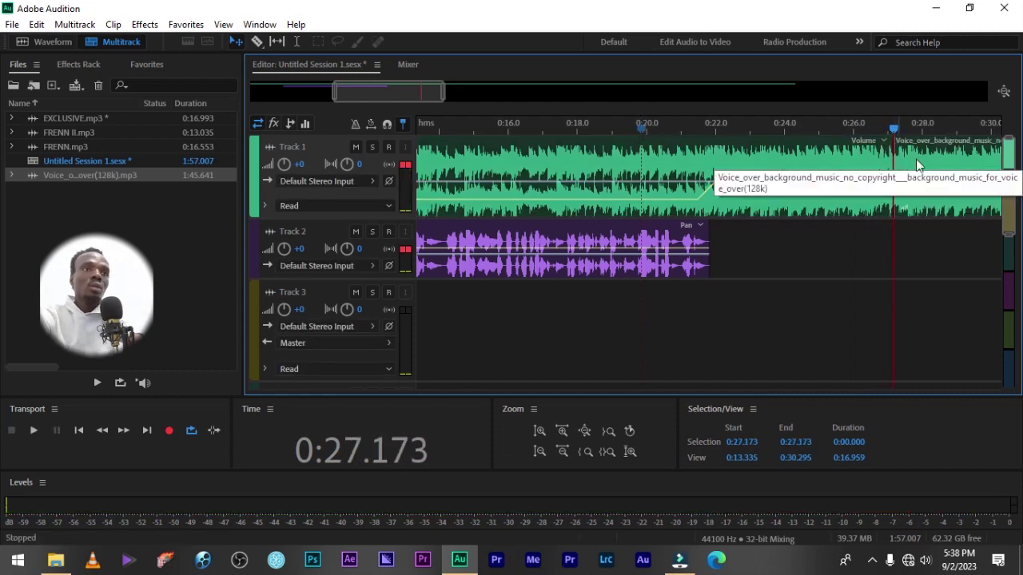
key(Delete)
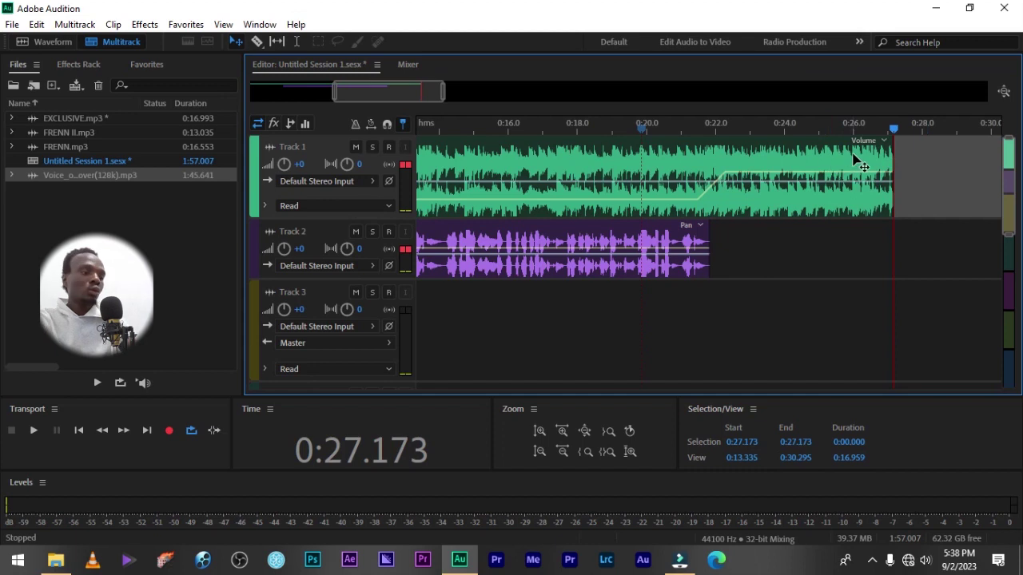
key(ctrl+z)
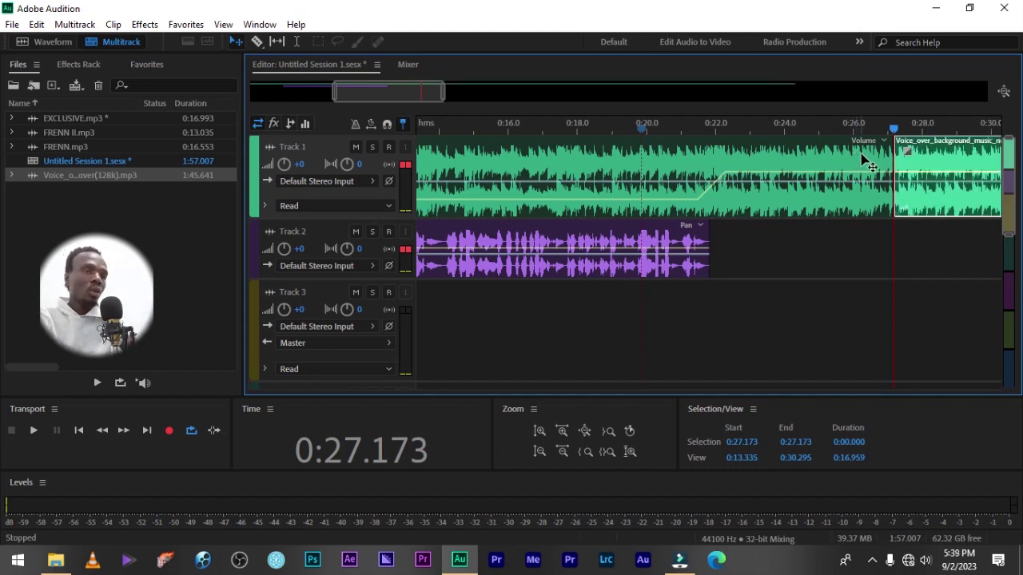
key(Delete)
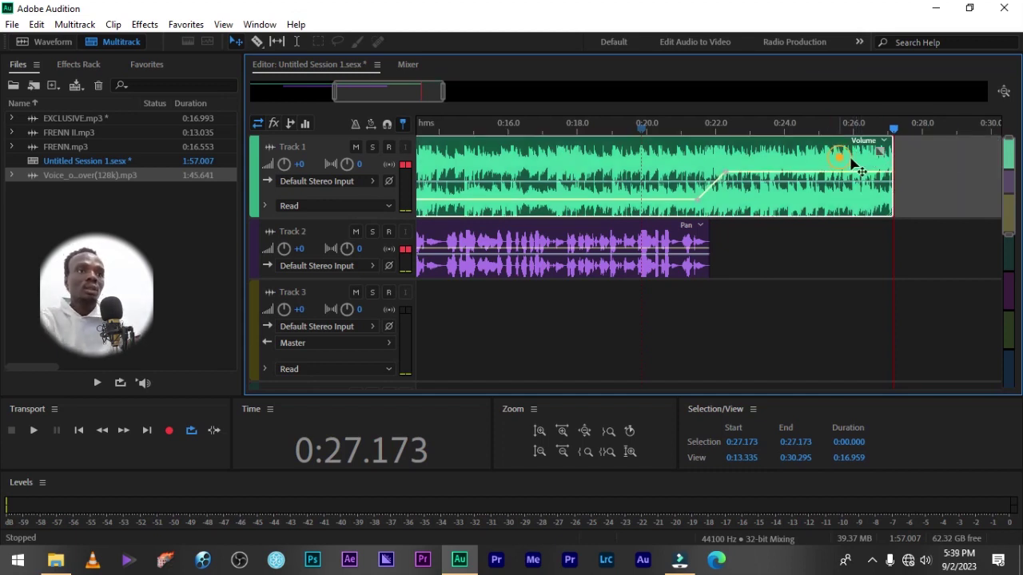
Step: Add a linear fade-out to the music's end and preview it from 0:23.454
drag(884, 147, 833, 159)
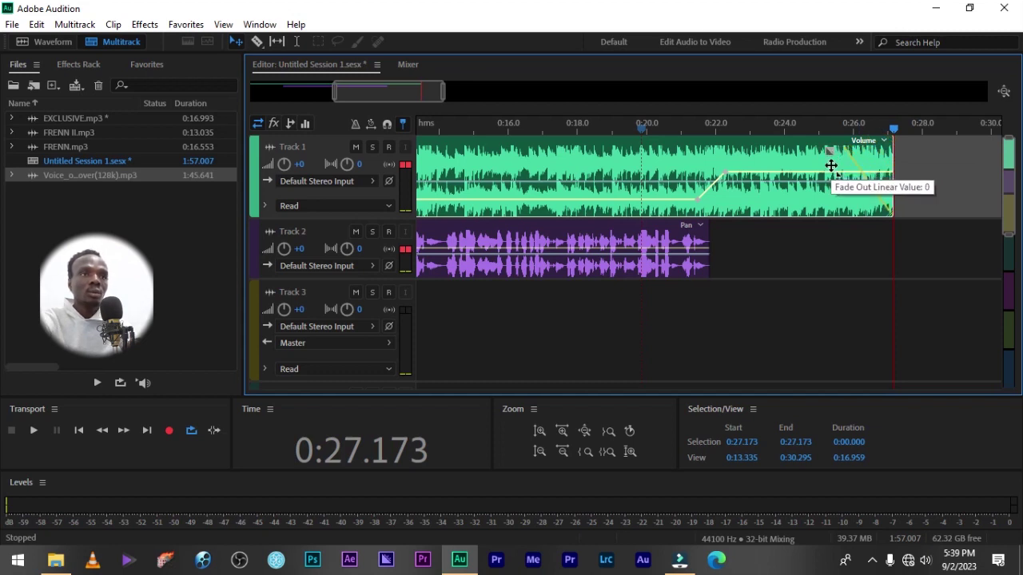
click(766, 128)
key(space)
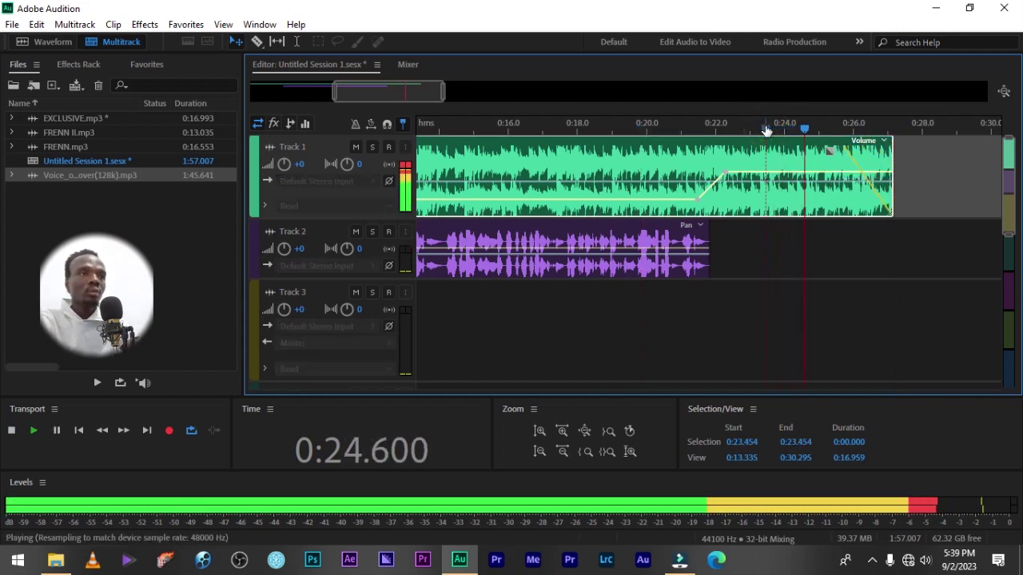
key(space)
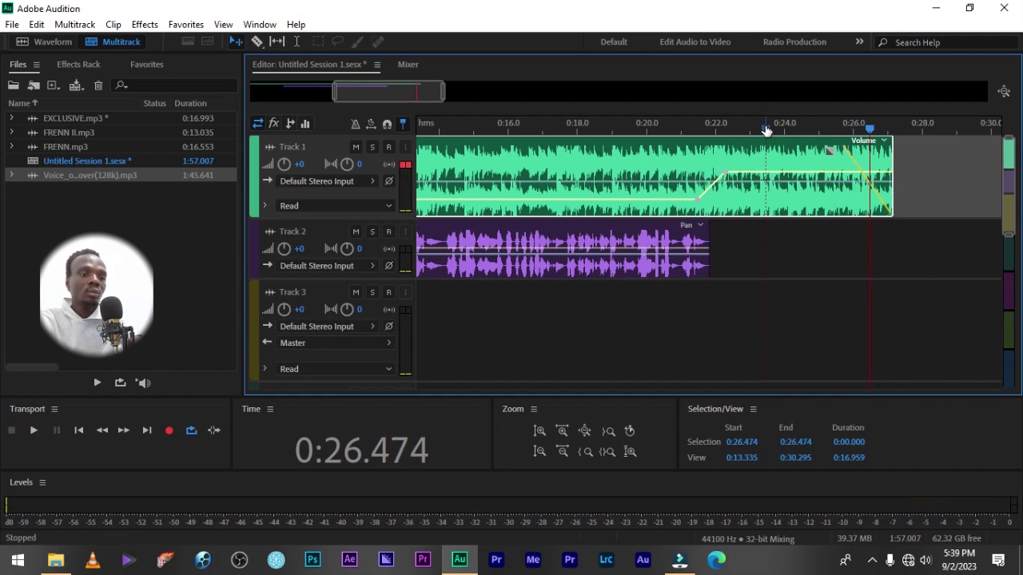
scroll(765, 128, down, 3)
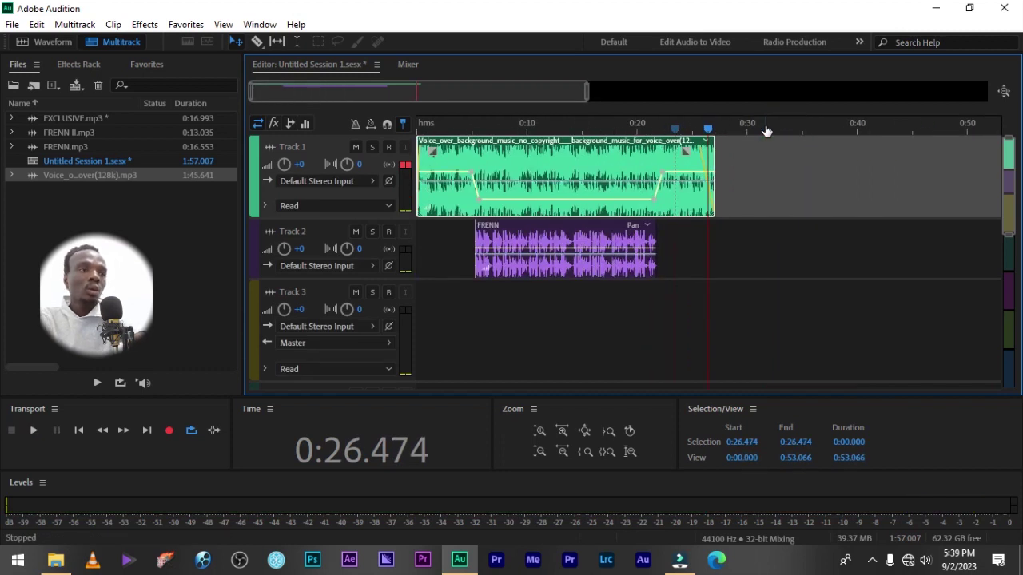
Step: Return to the session start, fit the clips in view, and play the whole mix through
scroll(765, 130, down, 3)
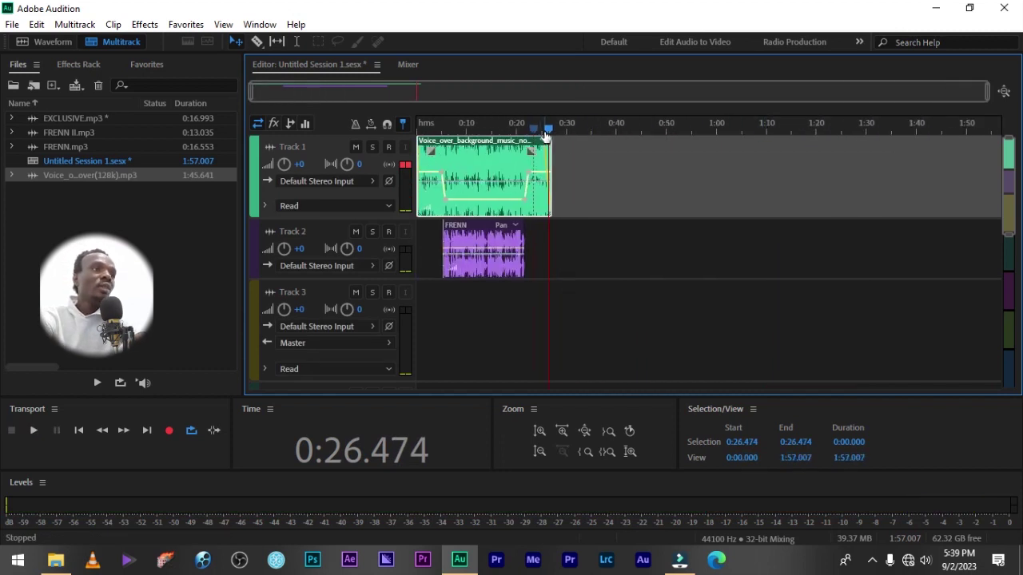
key(Home)
key(equal)
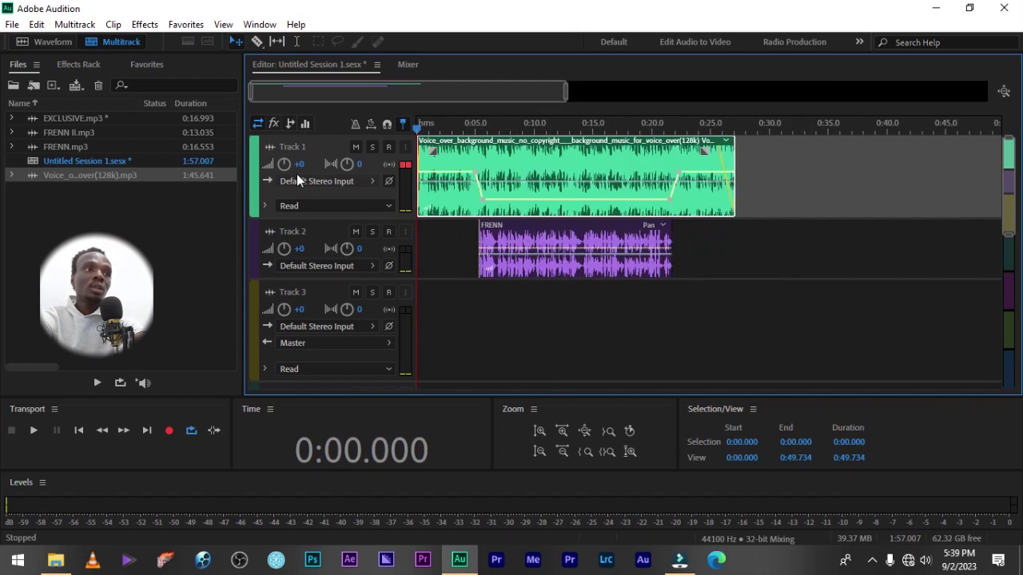
key(space)
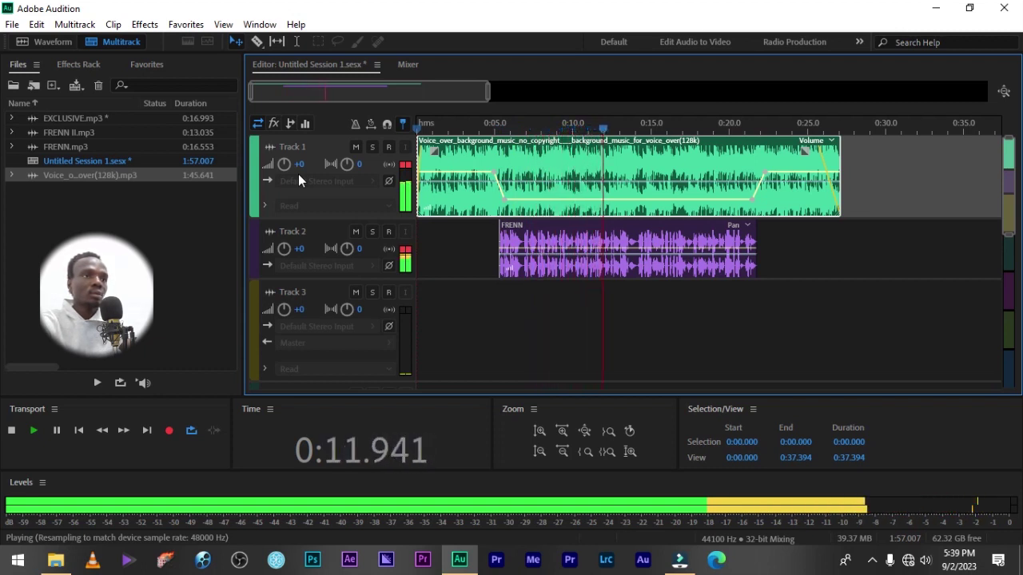
key(space)
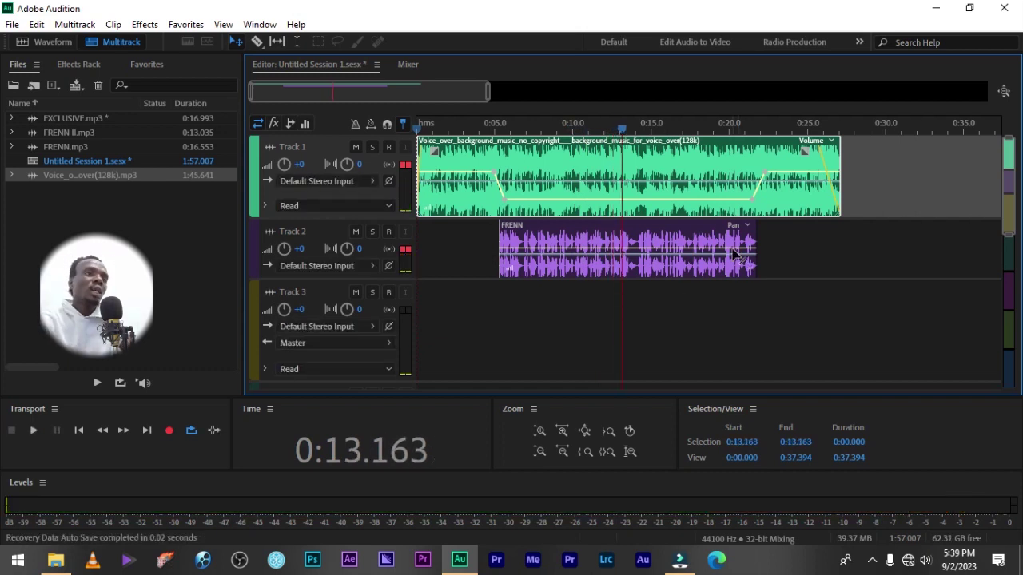
Step: Search the music clip's context menu for mixdown options, undoing an accidentally added audio track
right_click(649, 162)
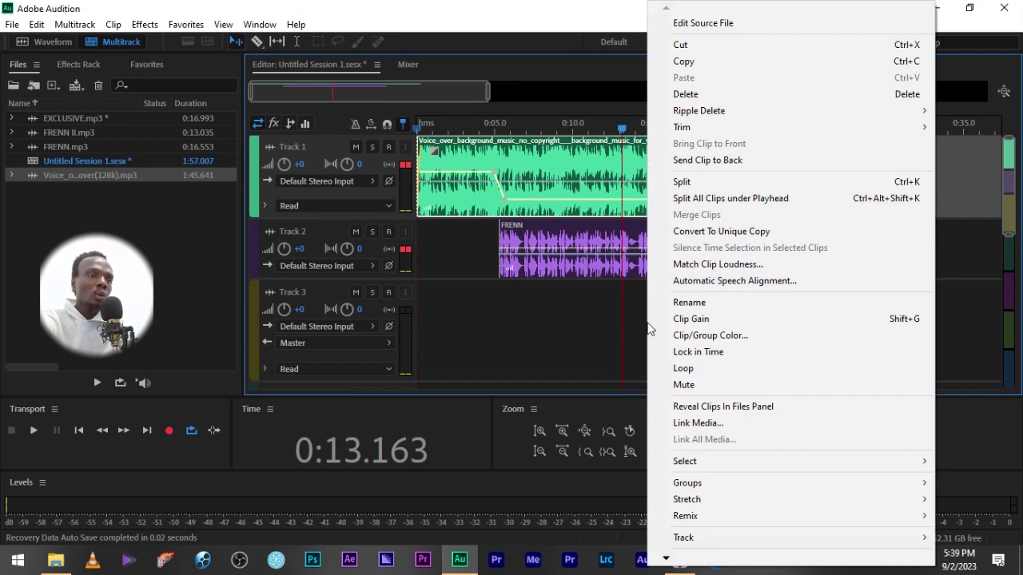
click(666, 557)
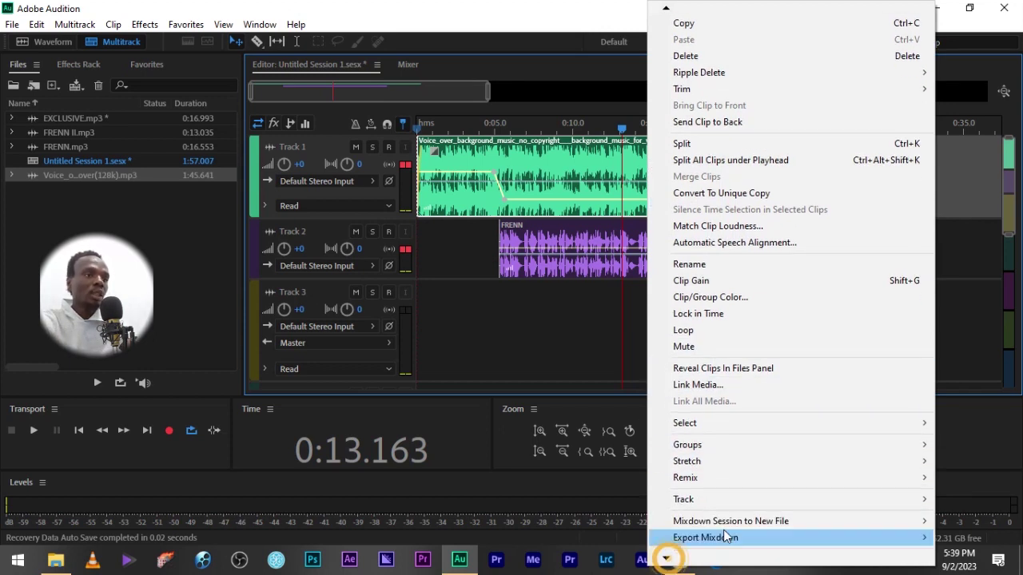
mouse_move(735, 528)
mouse_move(671, 499)
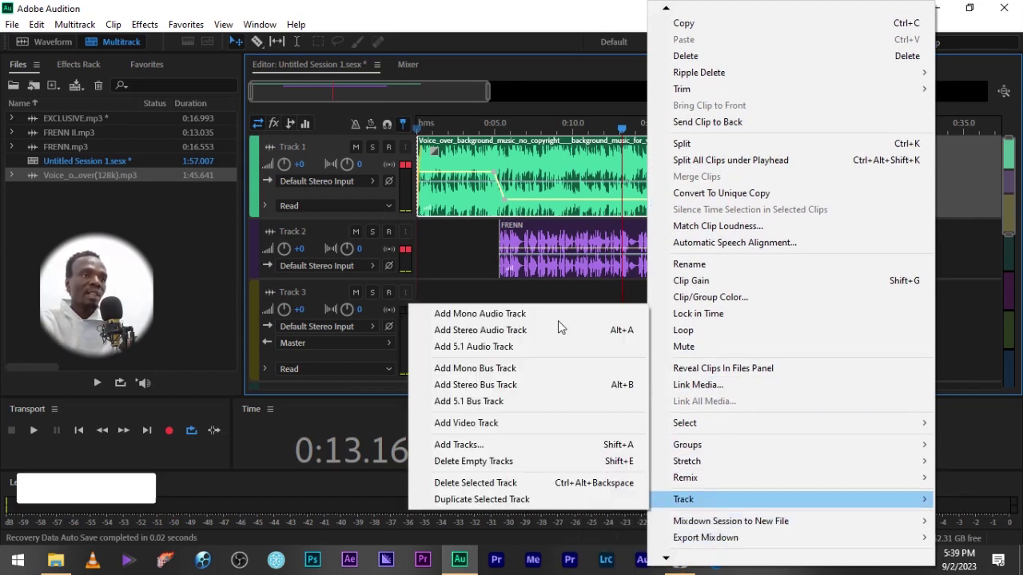
click(560, 330)
key(ctrl+z)
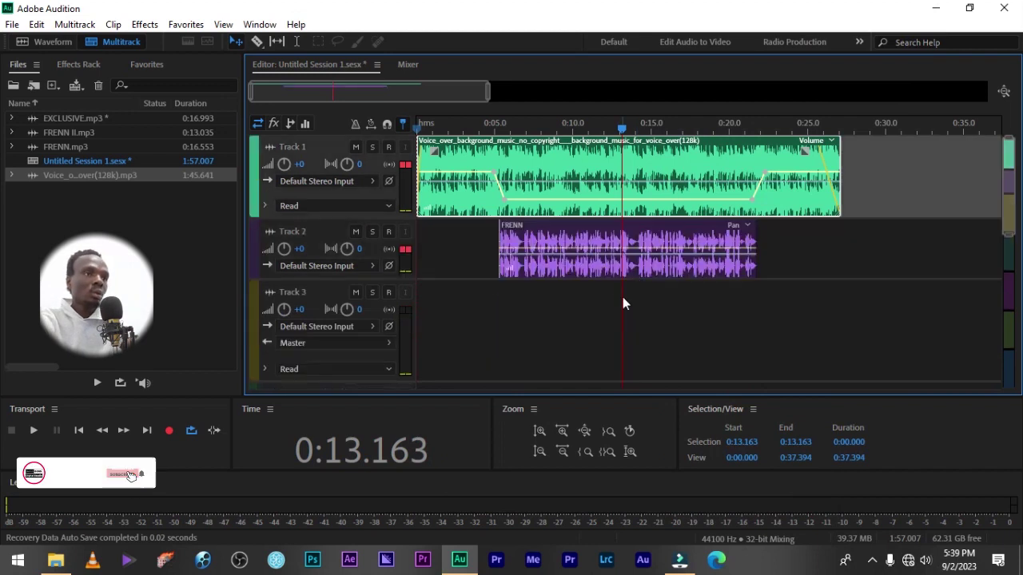
Step: From the empty Track 3 area, mix the entire session into a new 0:27.173 stereo file
click(653, 327)
right_click(652, 327)
click(660, 338)
right_click(680, 324)
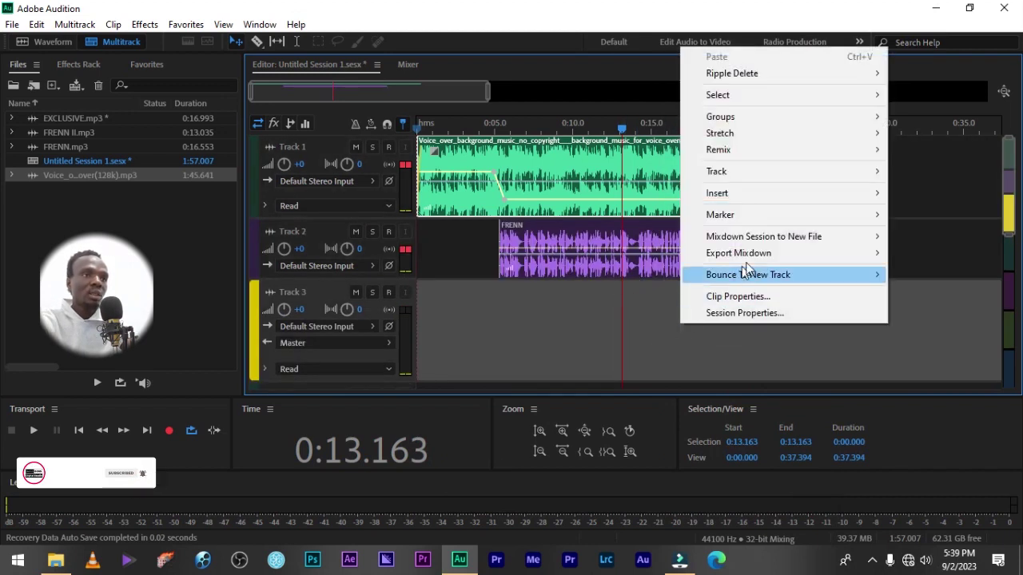
mouse_move(771, 237)
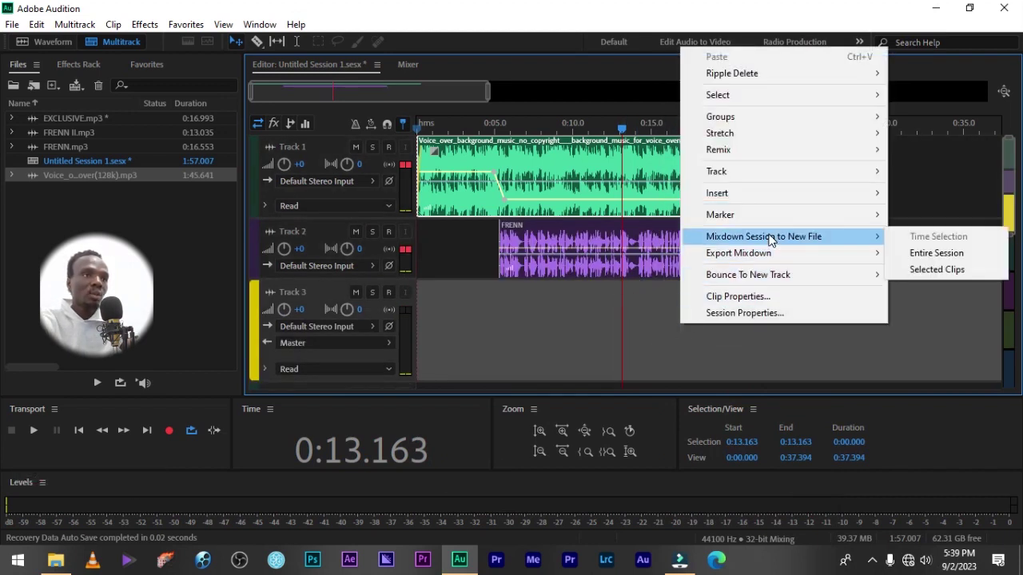
click(937, 253)
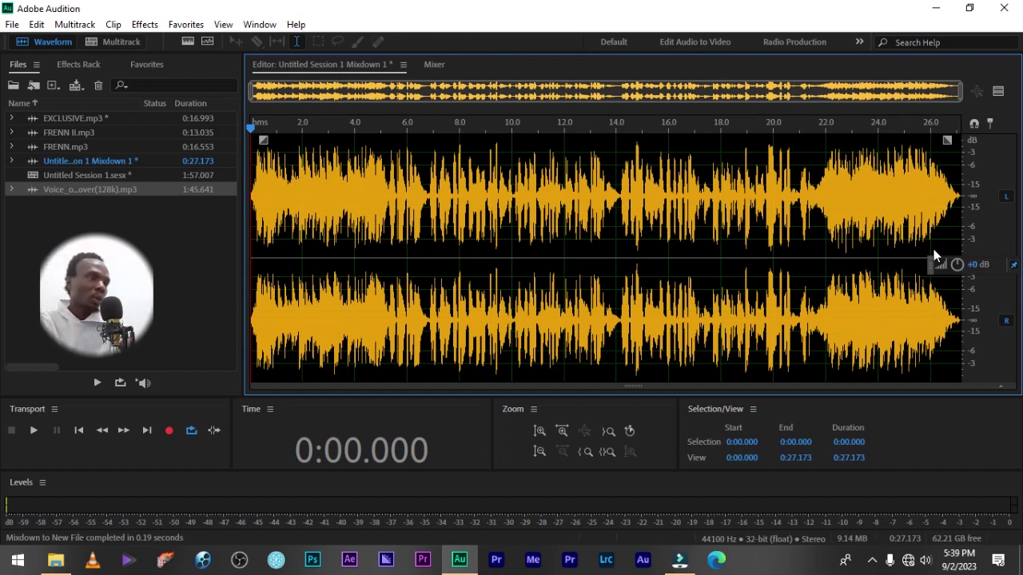
key(space)
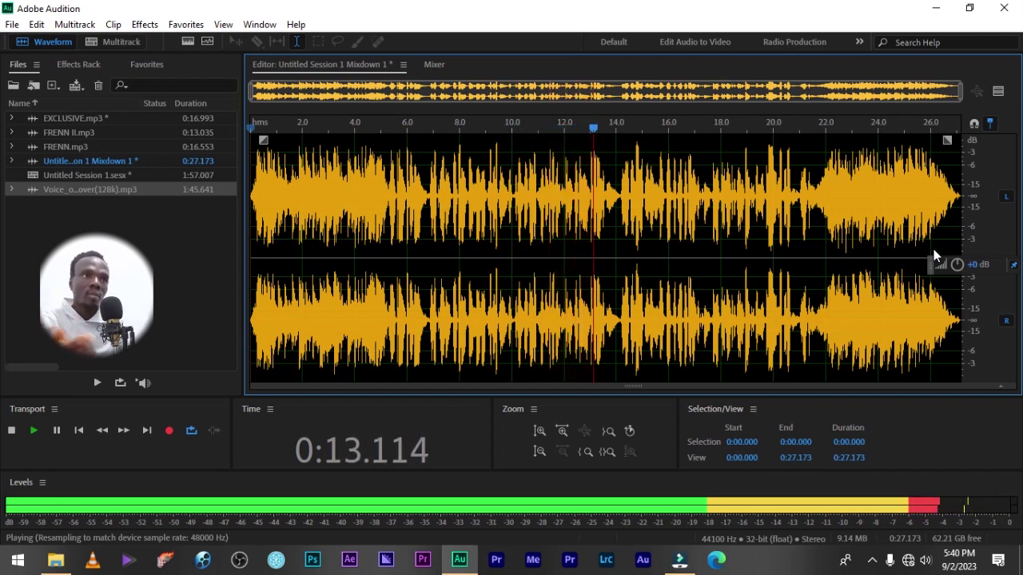
key(space)
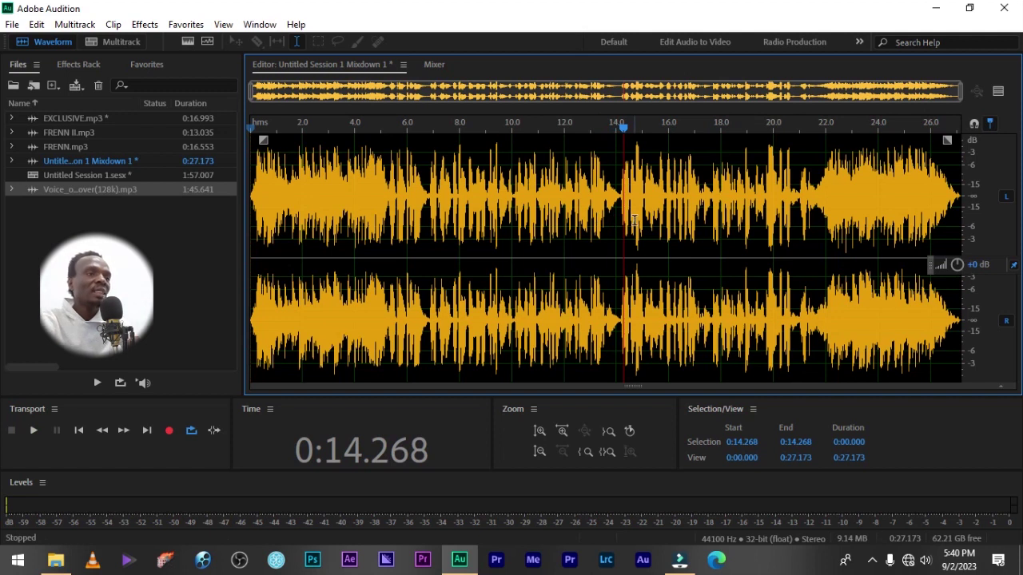
scroll(634, 220, up, 2)
scroll(634, 220, down, 2)
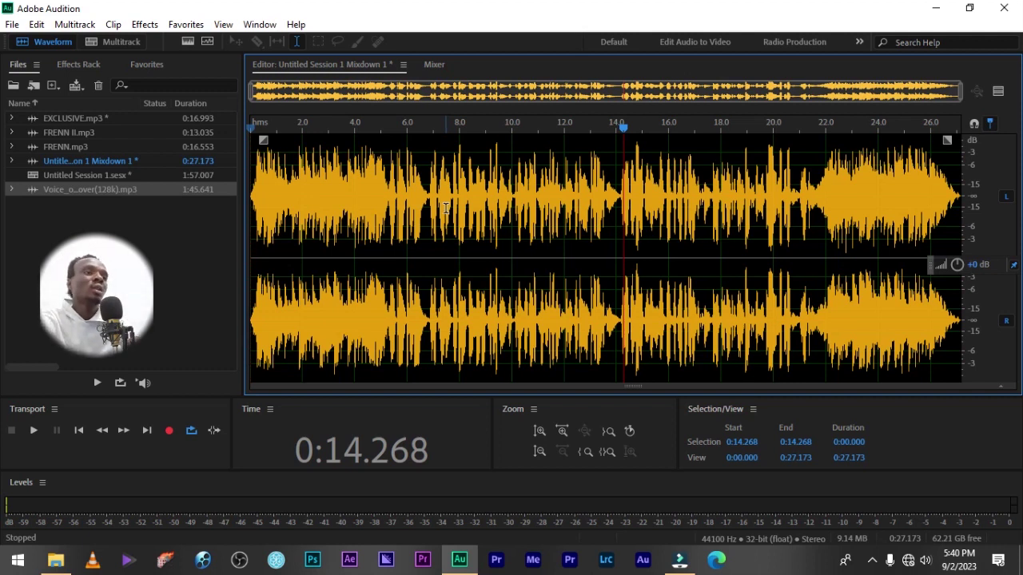
click(434, 152)
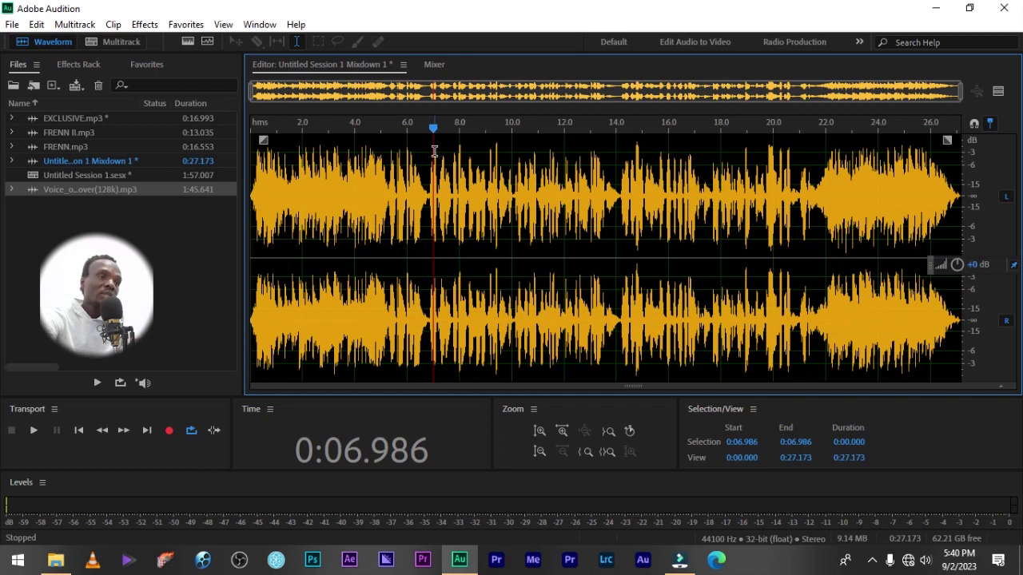